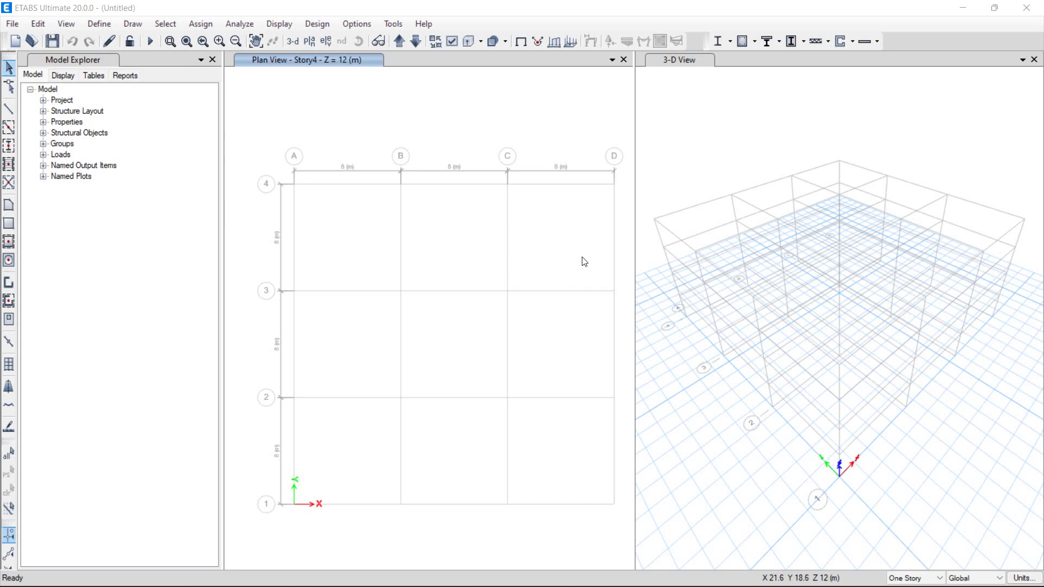
Show the ETABS File menu's Import formats over the untitled grid model.
{"action": "left_click", "coordinate": [12, 24]}
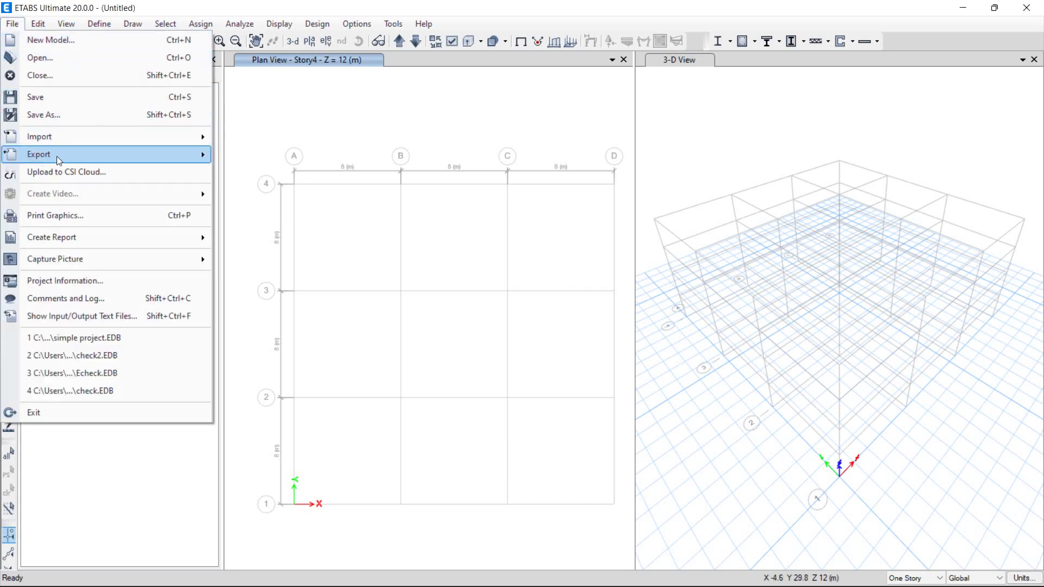
{"action": "mouse_move", "coordinate": [40, 136]}
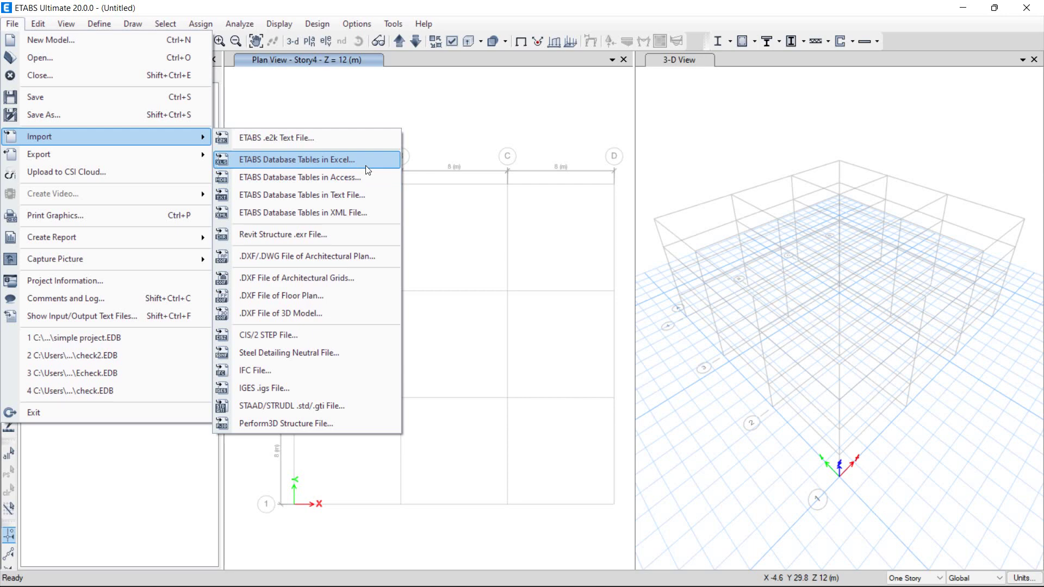
Close the untitled ETABS model without saving, leaving simple project.EDB to open.
{"action": "left_click", "coordinate": [468, 93]}
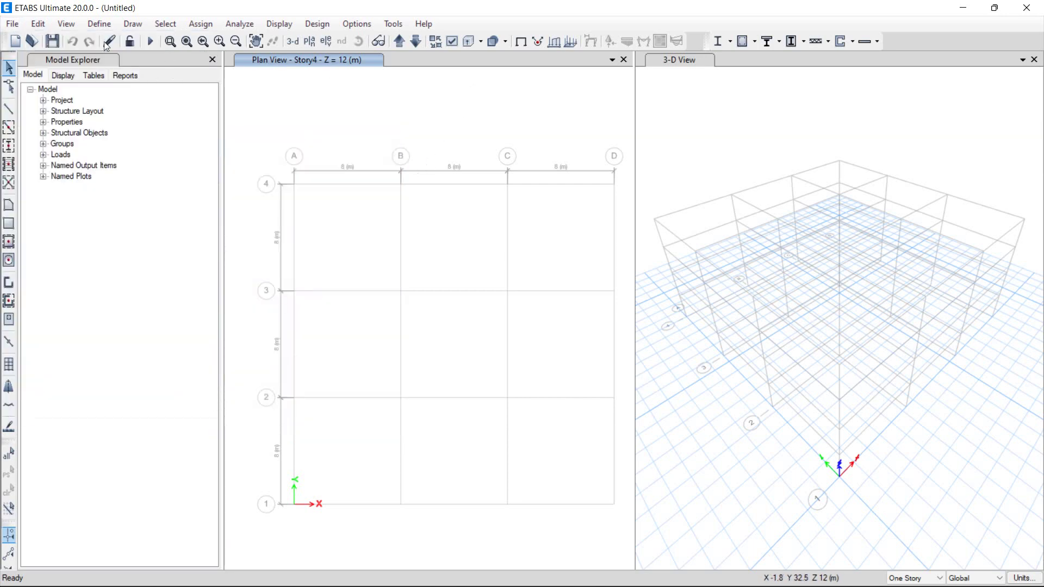
{"action": "left_click", "coordinate": [12, 24]}
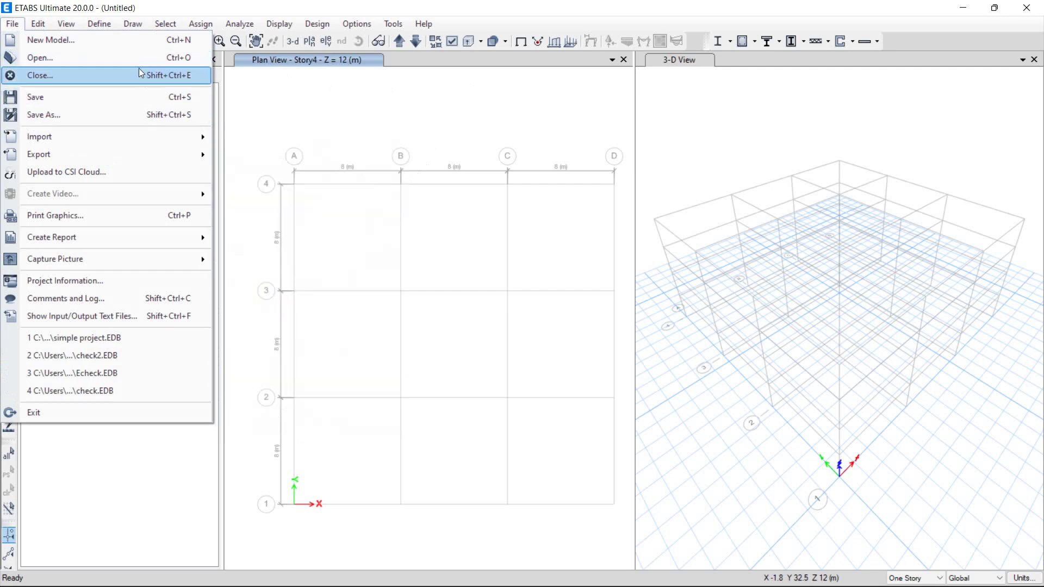
{"action": "left_click", "coordinate": [192, 337]}
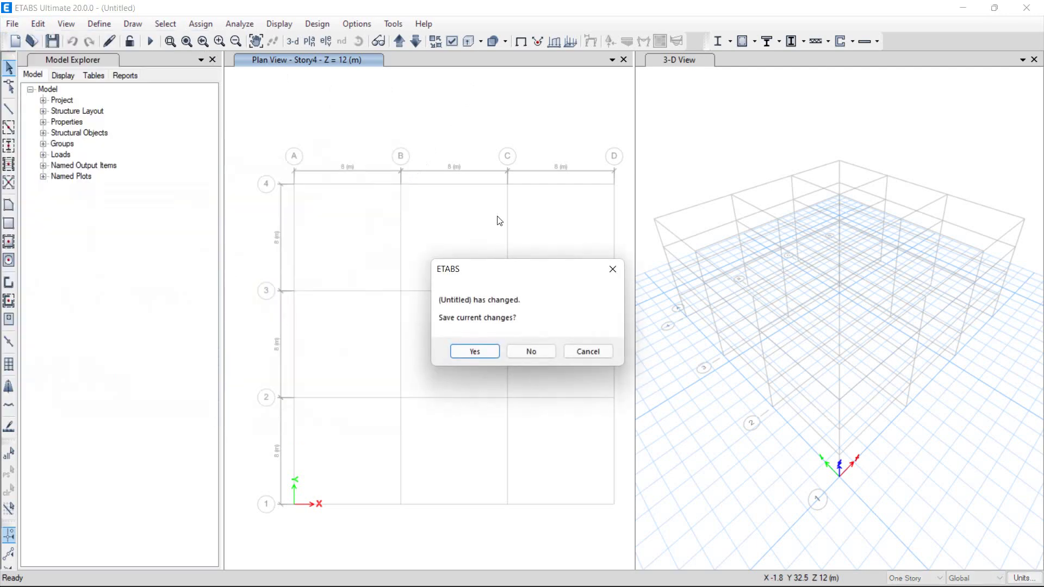
{"action": "left_click", "coordinate": [531, 352]}
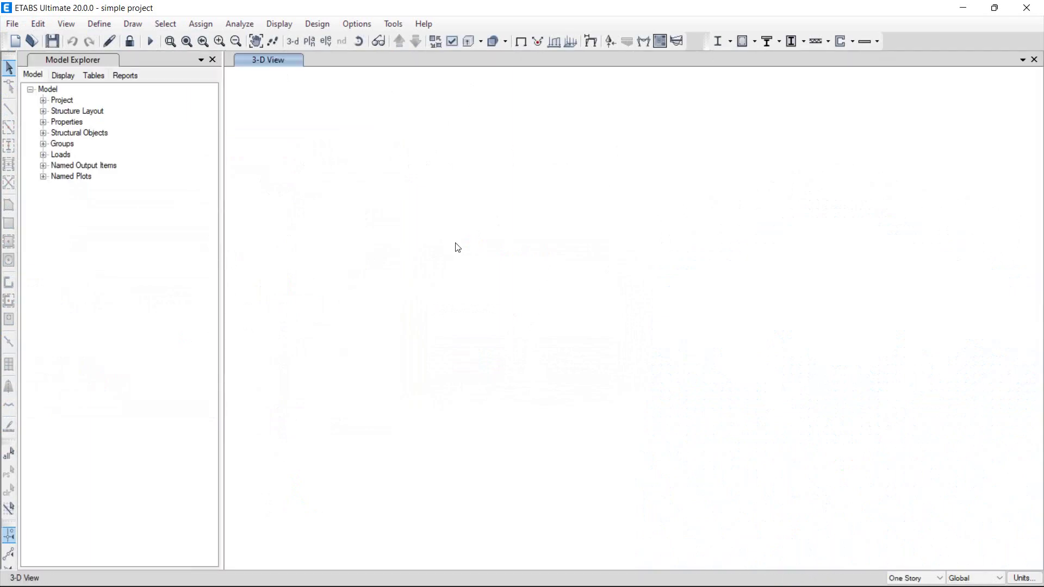
Start exporting the simple project model as a Revit Structure .exr file.
{"action": "left_click", "coordinate": [10, 24]}
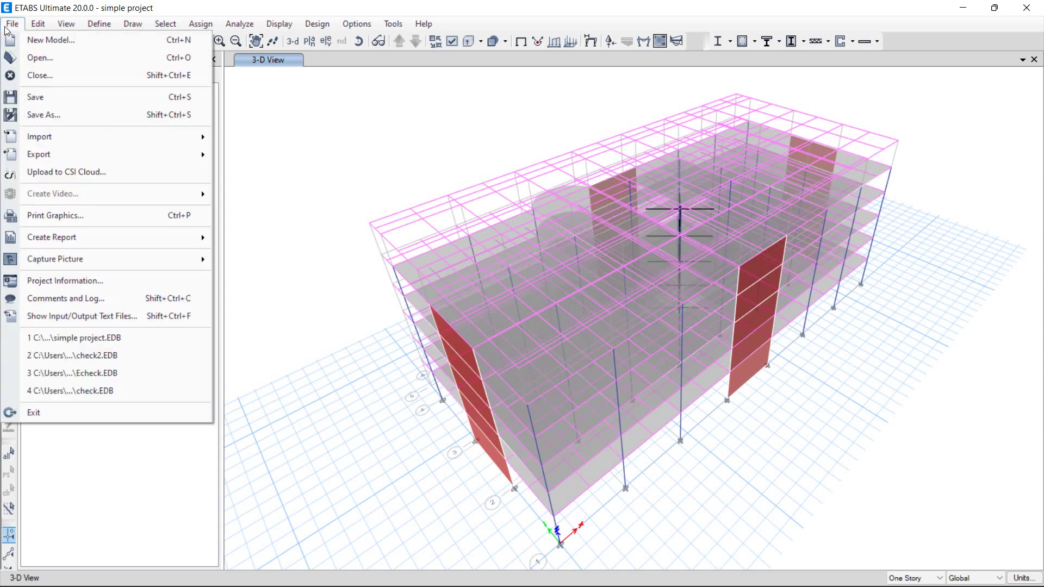
{"action": "left_click", "coordinate": [174, 153]}
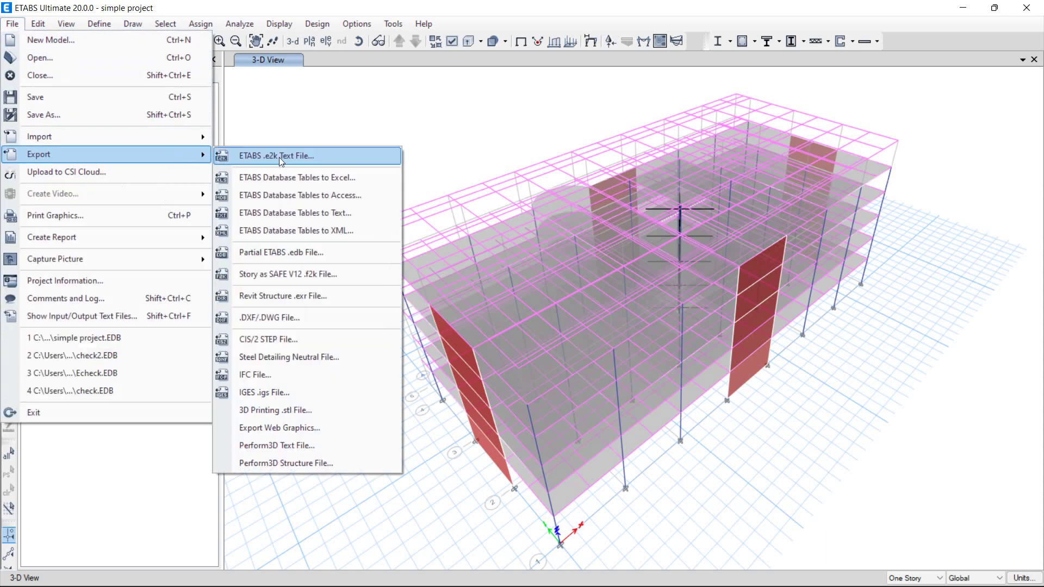
{"action": "left_click", "coordinate": [323, 295]}
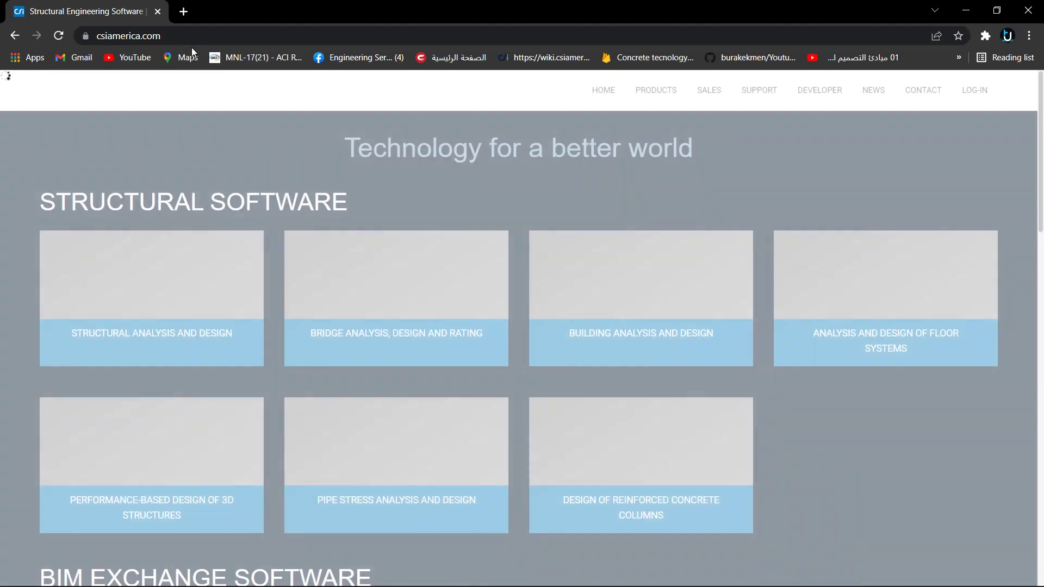
Go to BIM Exchange Software on csiamerica.com and open the CSiXRevit product page.
{"action": "scroll", "coordinate": [499, 288], "scroll_direction": "down", "scroll_amount": 3}
{"action": "scroll", "coordinate": [499, 288], "scroll_direction": "down", "scroll_amount": 3}
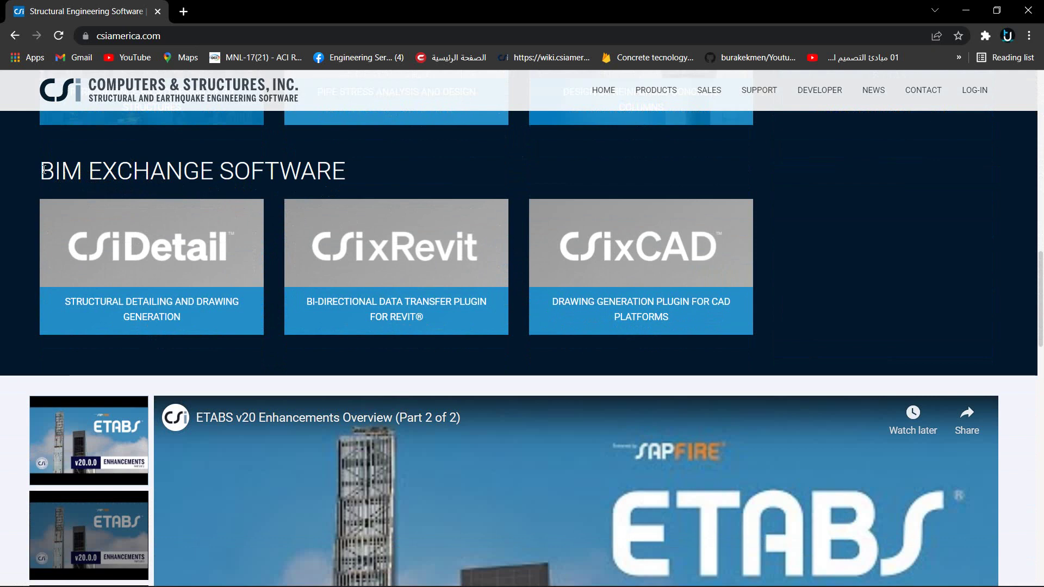
{"action": "left_click", "coordinate": [425, 267]}
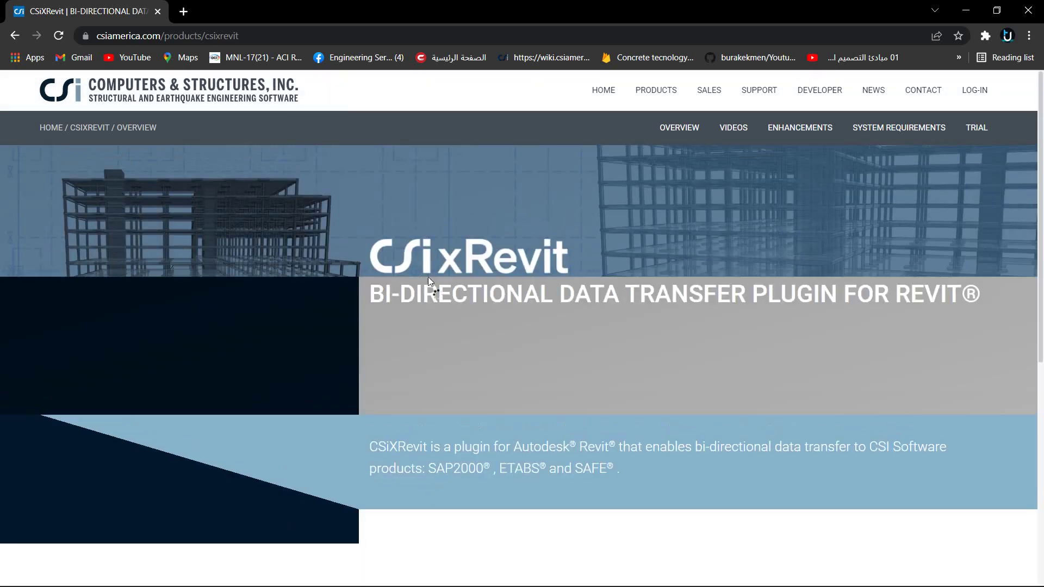
Show the CSiXRevit overview and bring its four Supported Workflows into view.
{"action": "left_click", "coordinate": [677, 130]}
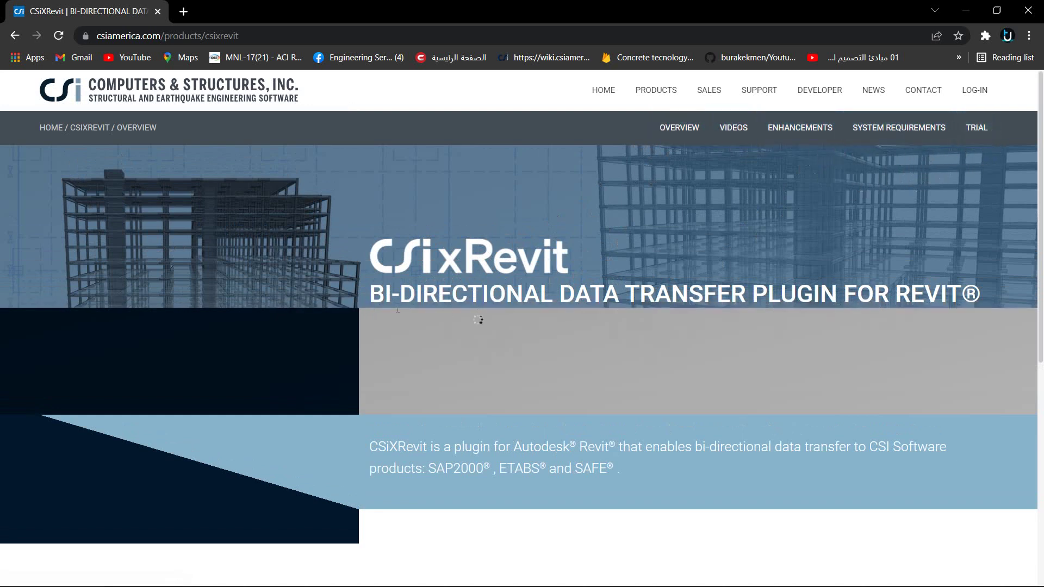
{"action": "scroll", "coordinate": [402, 315], "scroll_direction": "down", "scroll_amount": 2}
{"action": "scroll", "coordinate": [405, 320], "scroll_direction": "down", "scroll_amount": 6}
{"action": "scroll", "coordinate": [398, 324], "scroll_direction": "up", "scroll_amount": 8}
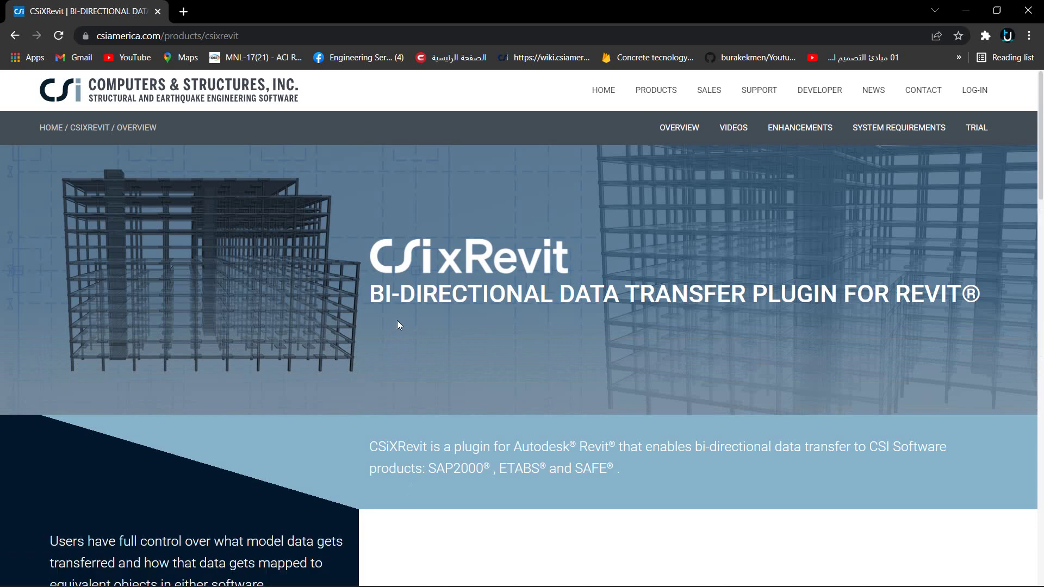
{"action": "scroll", "coordinate": [397, 320], "scroll_direction": "down", "scroll_amount": 5}
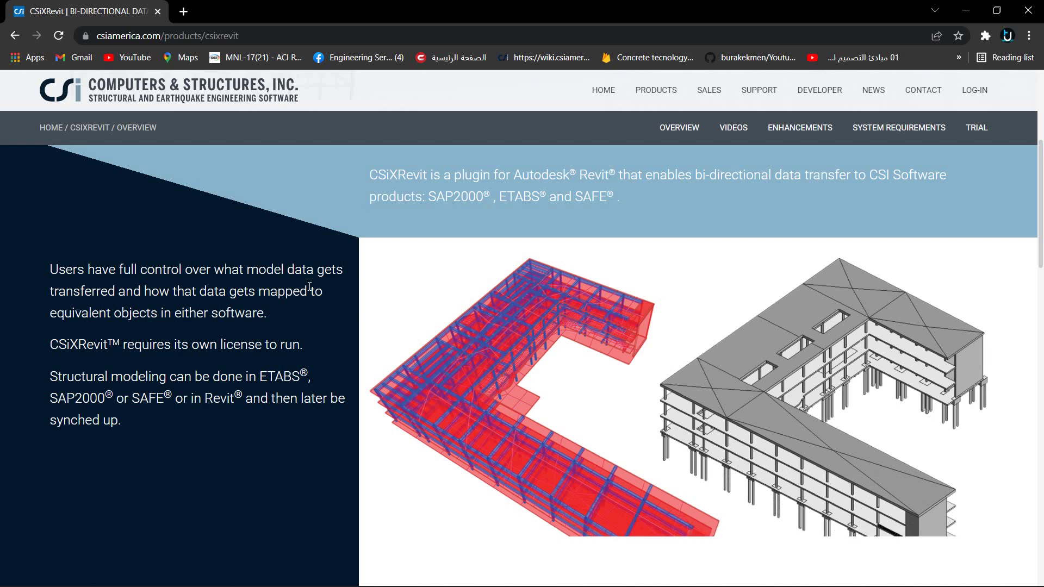
{"action": "scroll", "coordinate": [309, 287], "scroll_direction": "down", "scroll_amount": 3}
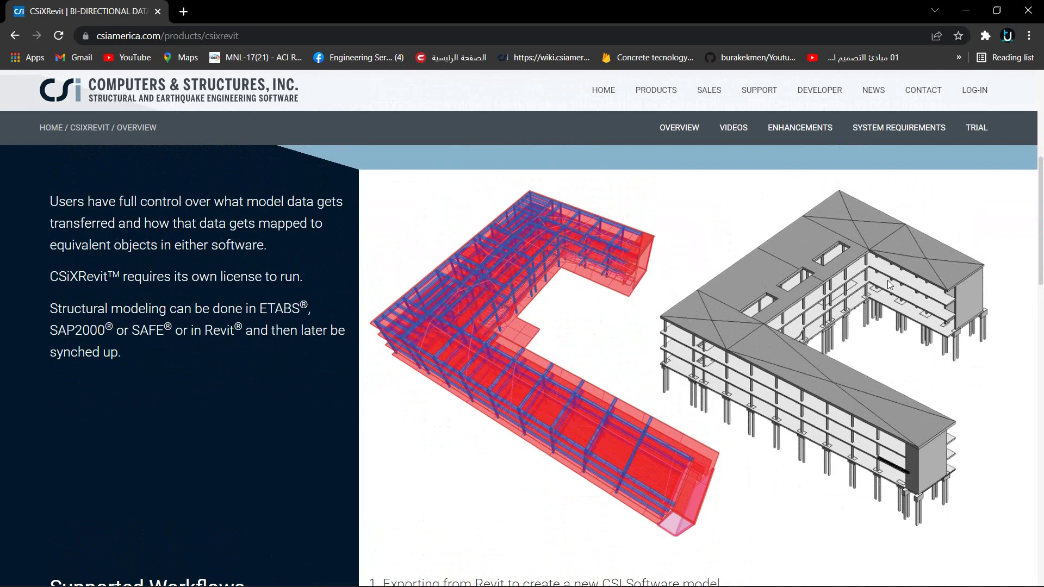
{"action": "scroll", "coordinate": [889, 284], "scroll_direction": "down", "scroll_amount": 3}
{"action": "scroll", "coordinate": [889, 285], "scroll_direction": "down", "scroll_amount": 4}
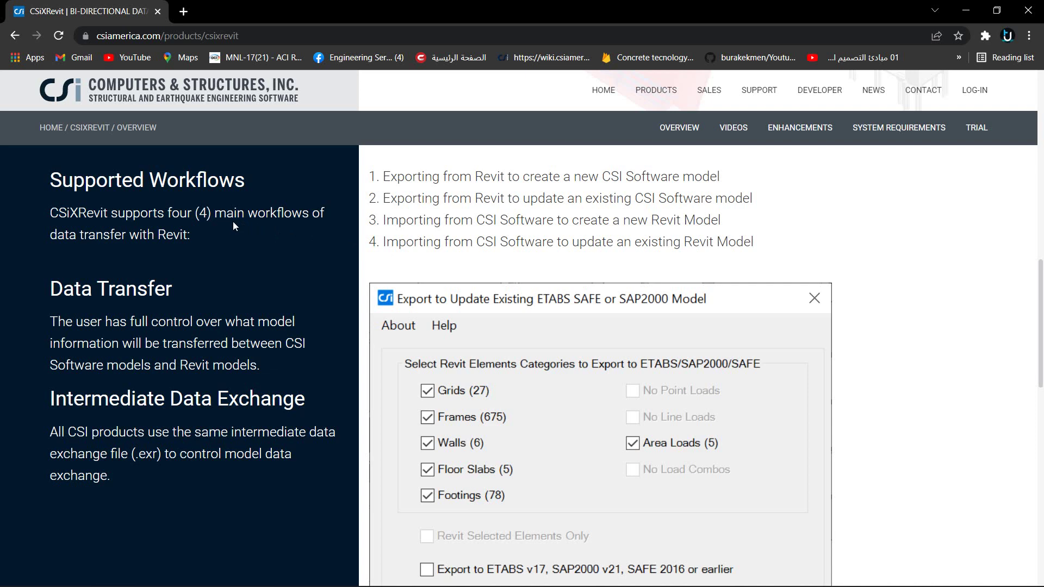
Review the export dialog example and Parametric Mapping, then return to the page's top banner.
{"action": "scroll", "coordinate": [279, 249], "scroll_direction": "down", "scroll_amount": 2}
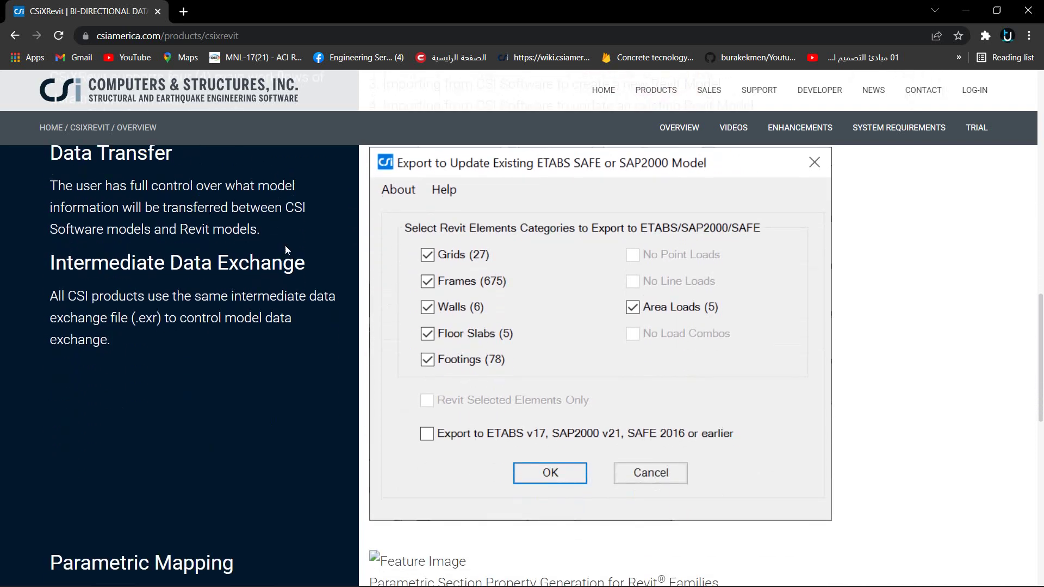
{"action": "scroll", "coordinate": [455, 255], "scroll_direction": "up", "scroll_amount": 1}
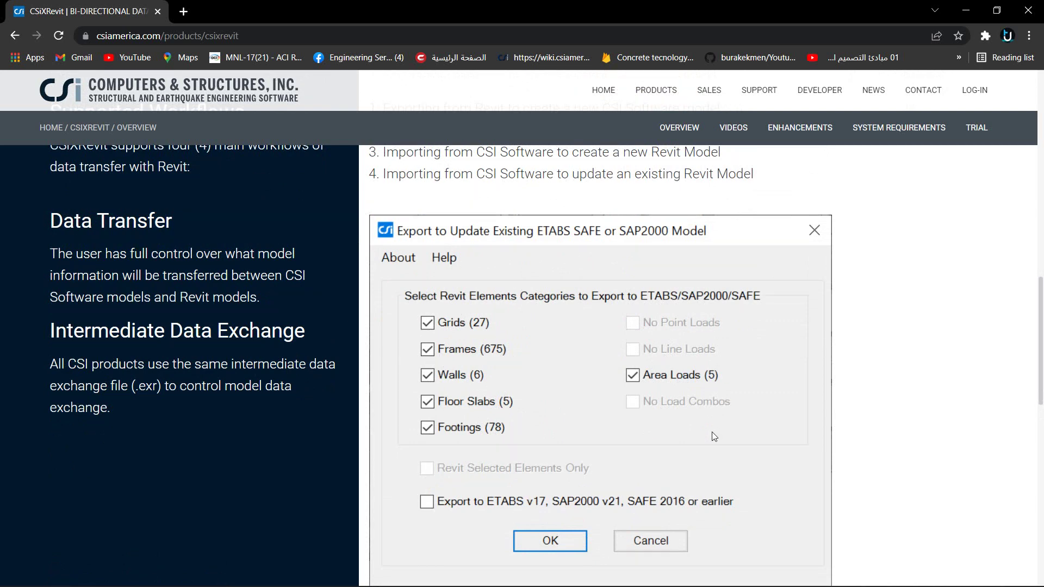
{"action": "scroll", "coordinate": [712, 432], "scroll_direction": "down", "scroll_amount": 3}
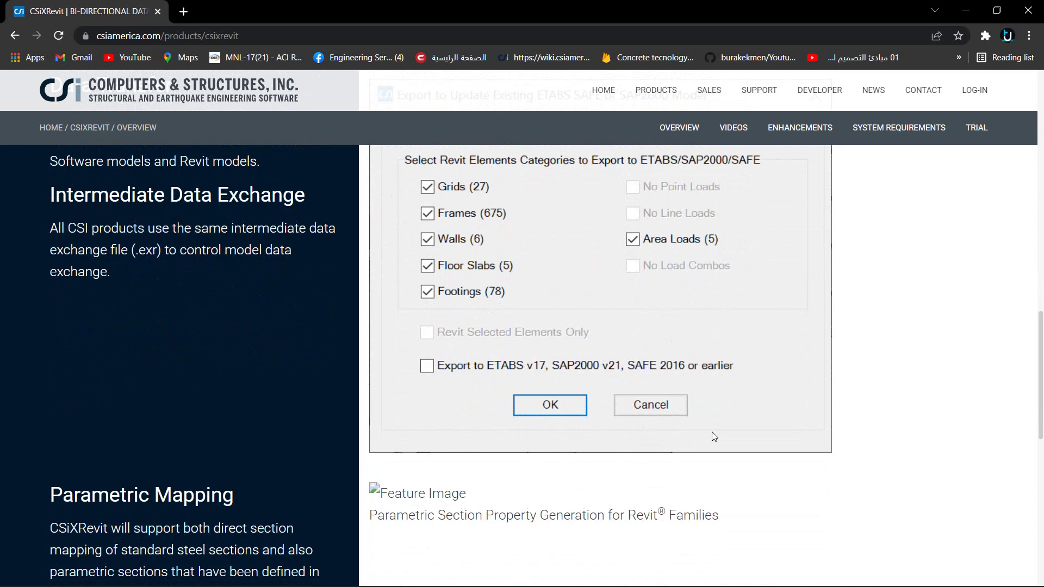
{"action": "scroll", "coordinate": [712, 435], "scroll_direction": "up", "scroll_amount": 1}
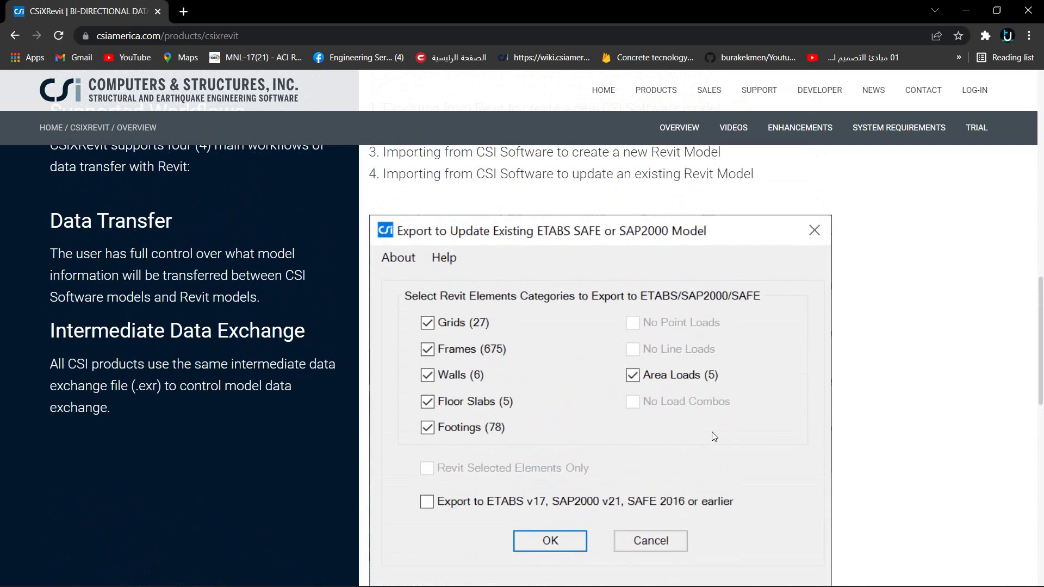
{"action": "scroll", "coordinate": [712, 433], "scroll_direction": "down", "scroll_amount": 1}
{"action": "scroll", "coordinate": [712, 433], "scroll_direction": "down", "scroll_amount": 4}
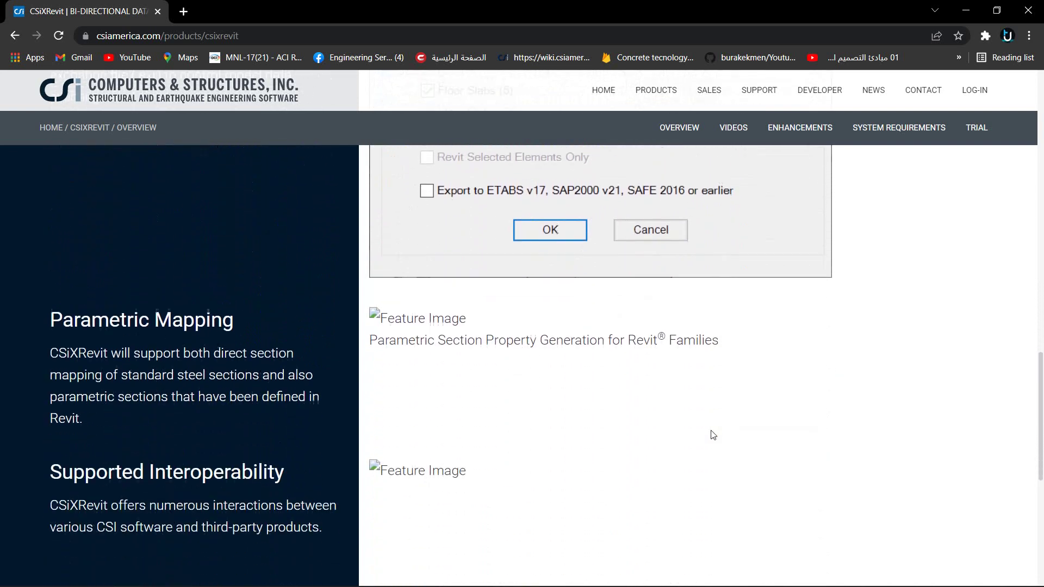
{"action": "scroll", "coordinate": [712, 434], "scroll_direction": "down", "scroll_amount": 2}
{"action": "scroll", "coordinate": [712, 434], "scroll_direction": "up", "scroll_amount": 4}
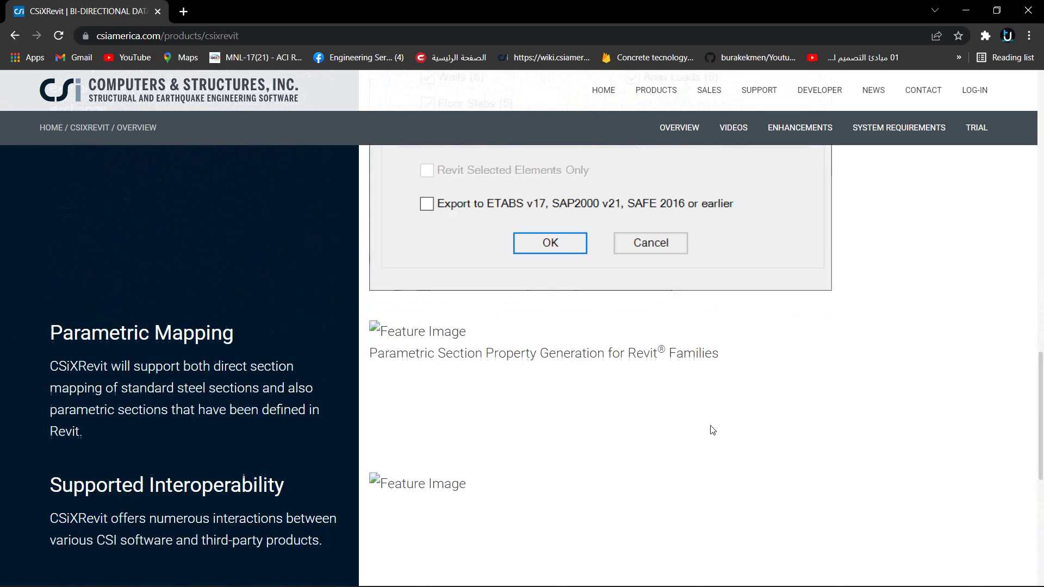
{"action": "scroll", "coordinate": [712, 429], "scroll_direction": "up", "scroll_amount": 10}
{"action": "scroll", "coordinate": [712, 424], "scroll_direction": "up", "scroll_amount": 10}
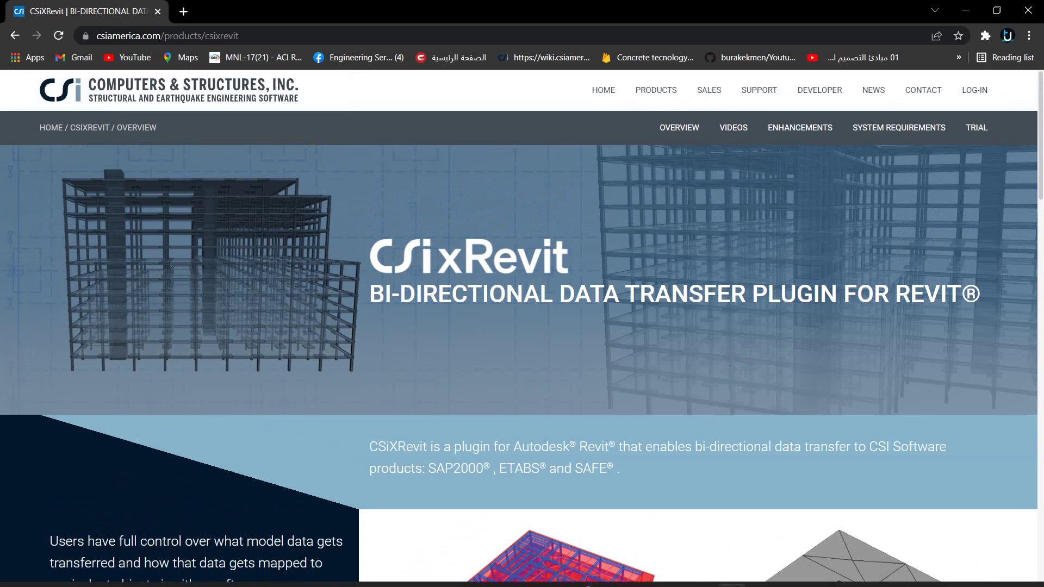
Back in ETABS, confirm exporting the model as simple project.exr.
{"action": "left_click", "coordinate": [701, 571]}
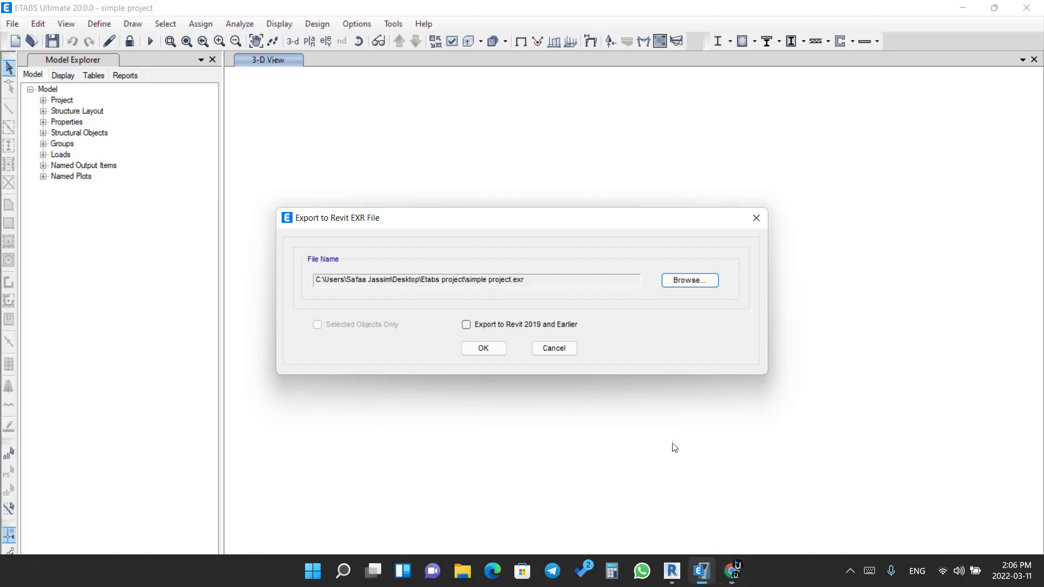
{"action": "left_click", "coordinate": [489, 348]}
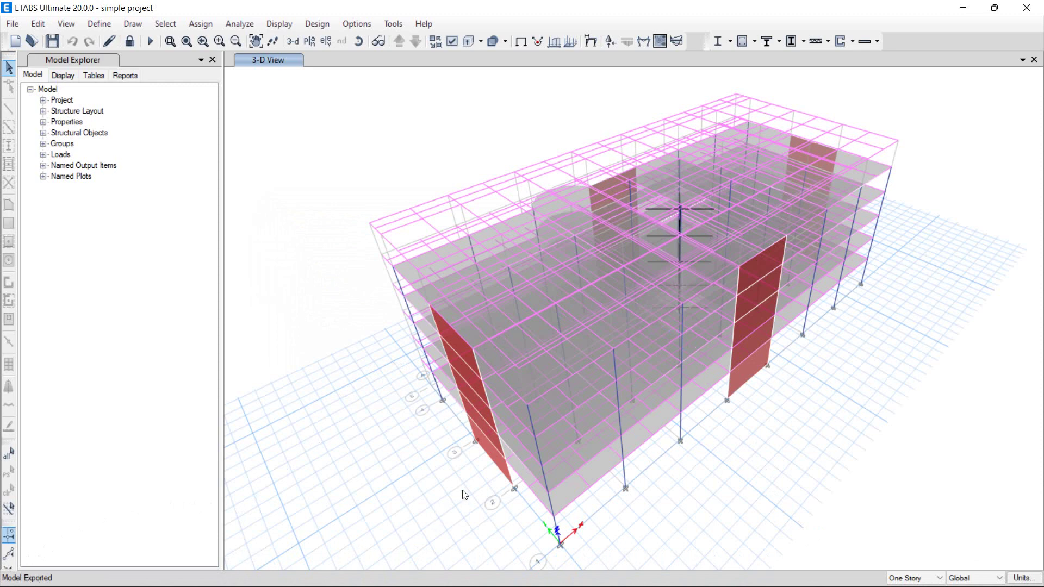
Create a new Revit project from the Structural Template and list the CSiXRevit External Tools.
{"action": "left_click", "coordinate": [667, 572]}
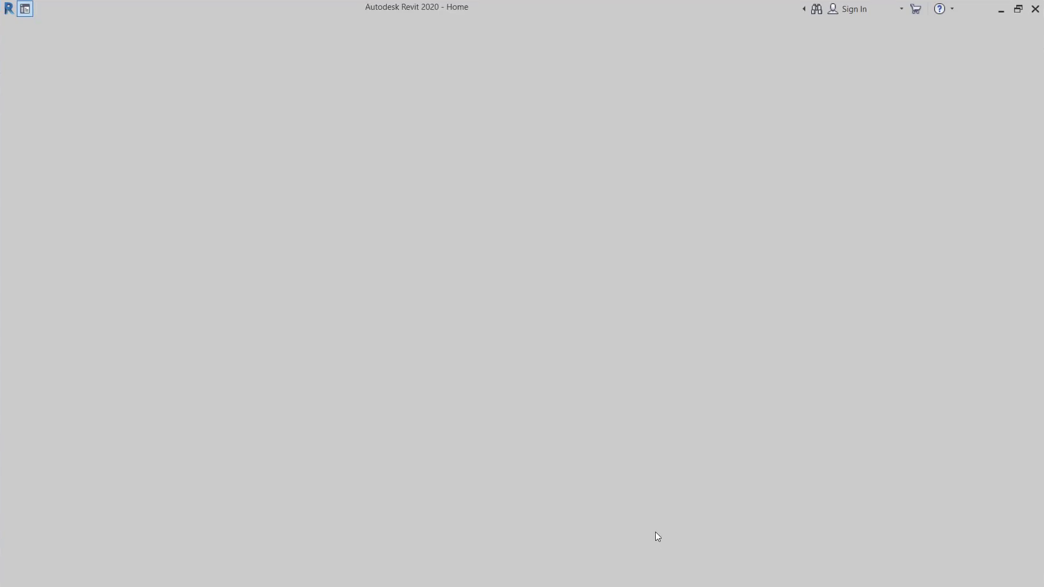
{"action": "left_click", "coordinate": [121, 165]}
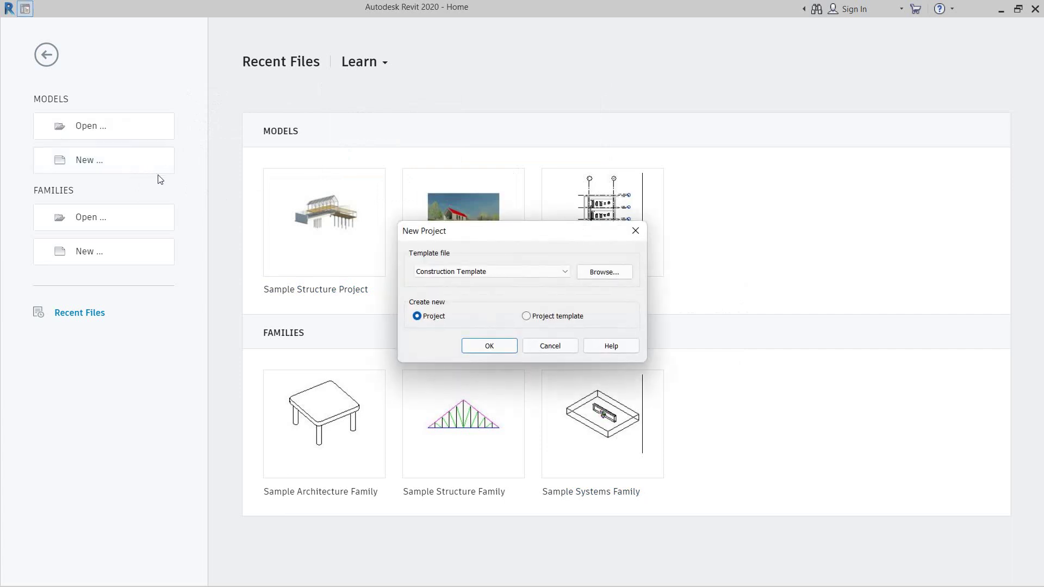
{"action": "left_click", "coordinate": [437, 271]}
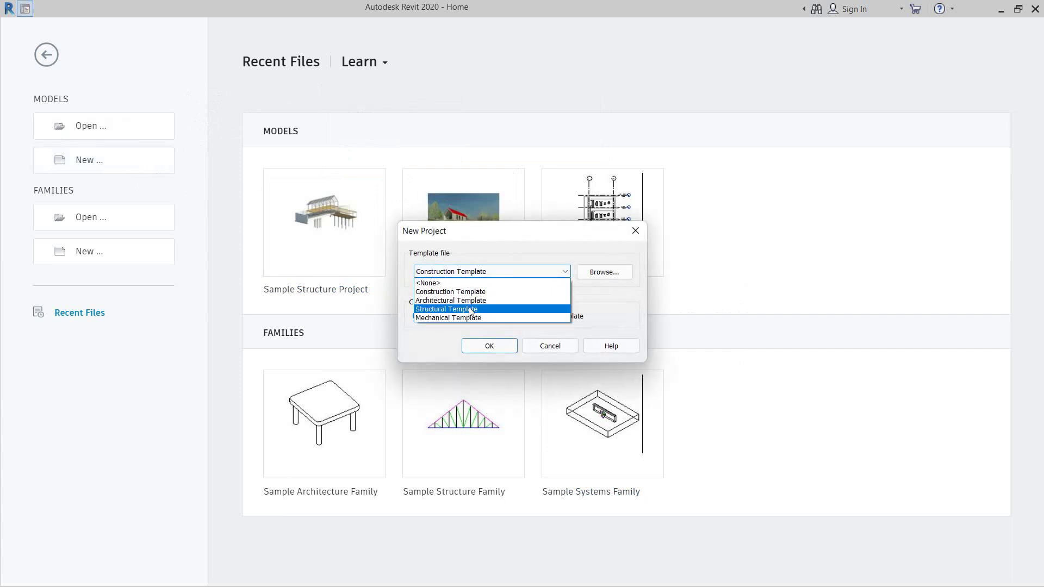
{"action": "left_click", "coordinate": [469, 308]}
{"action": "left_click", "coordinate": [483, 347]}
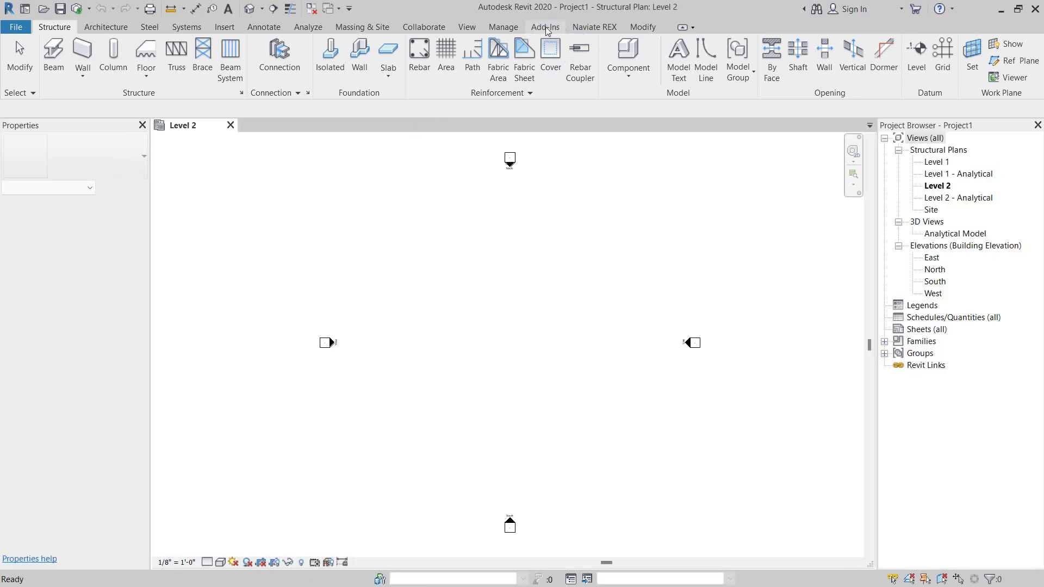
{"action": "left_click", "coordinate": [546, 27]}
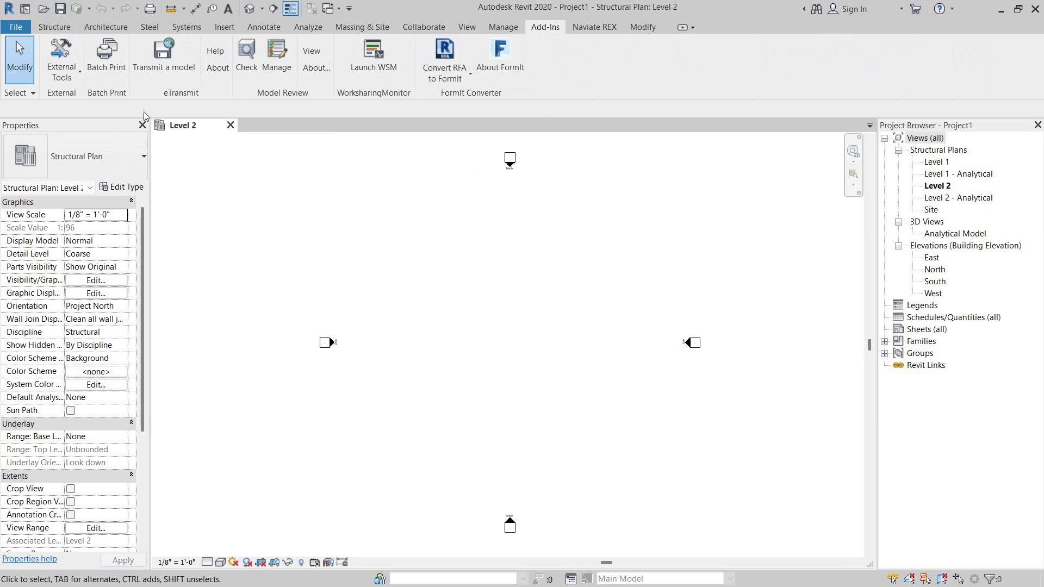
{"action": "left_click", "coordinate": [67, 79]}
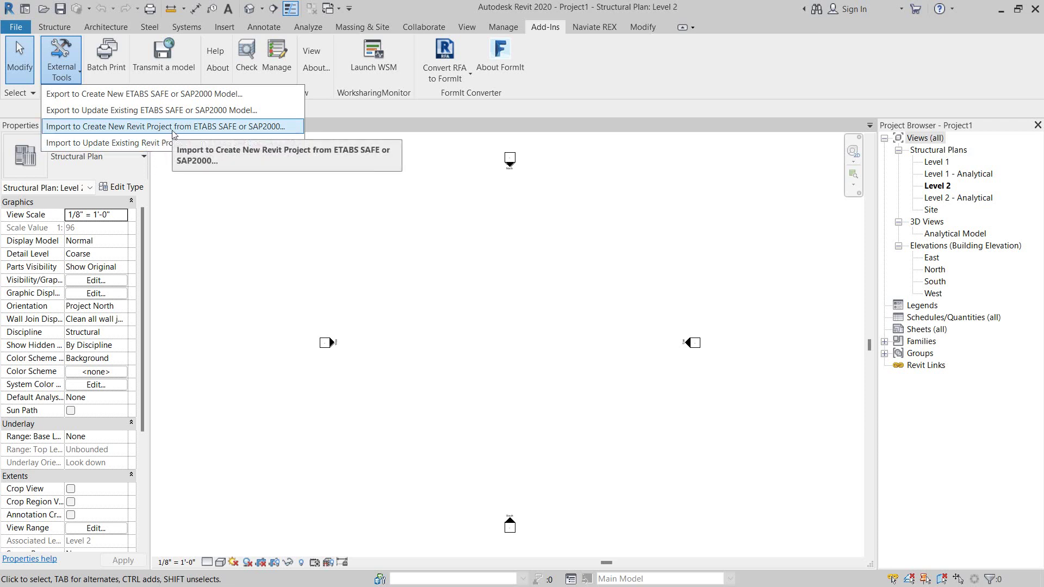
Import simple project from Desktop > Etabs project as a new Revit project.
{"action": "left_click", "coordinate": [172, 128]}
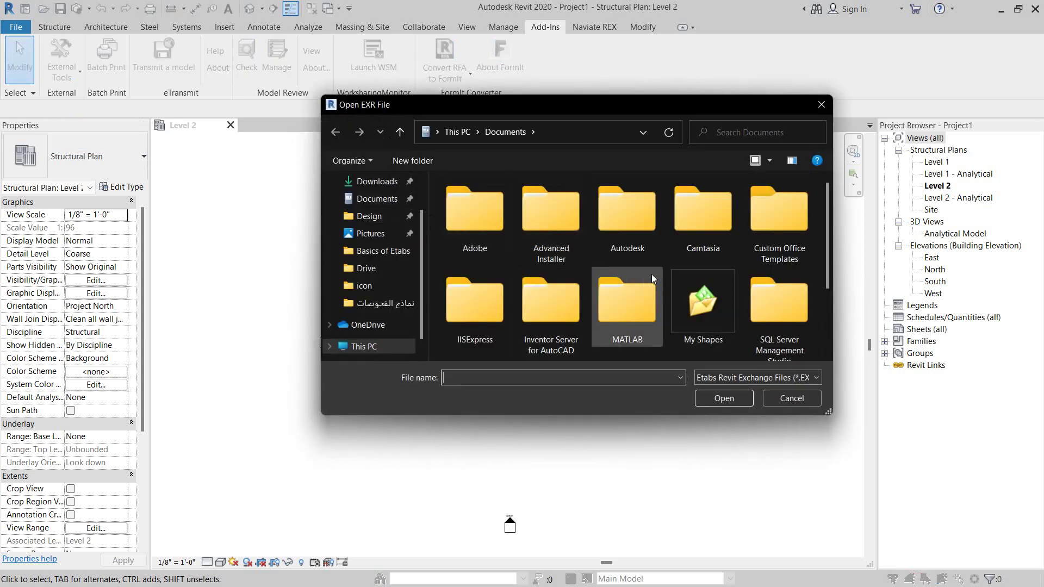
{"action": "scroll", "coordinate": [732, 252], "scroll_direction": "down", "scroll_amount": 3}
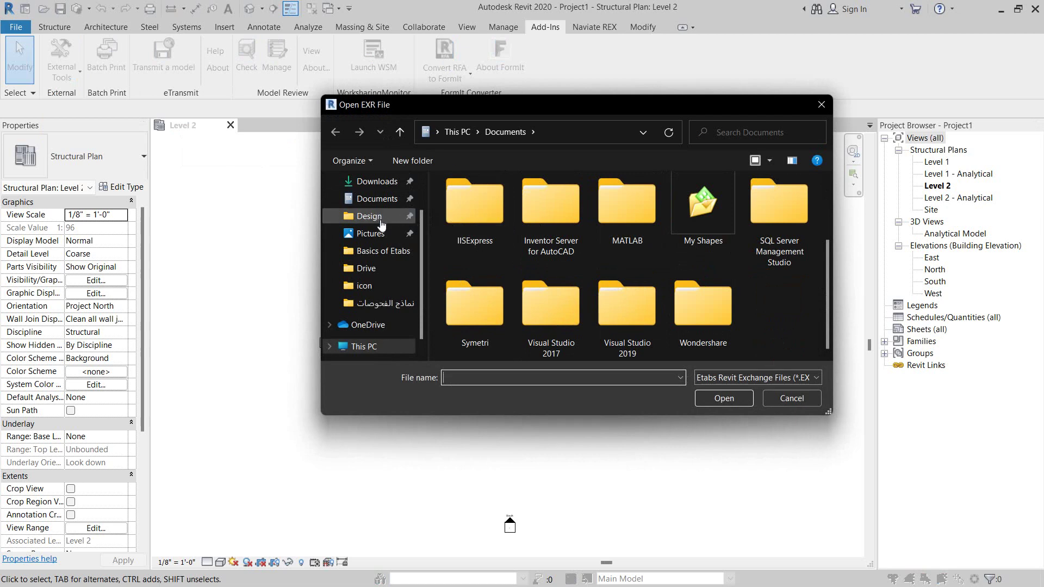
{"action": "scroll", "coordinate": [375, 217], "scroll_direction": "up", "scroll_amount": 2}
{"action": "left_click", "coordinate": [371, 203]}
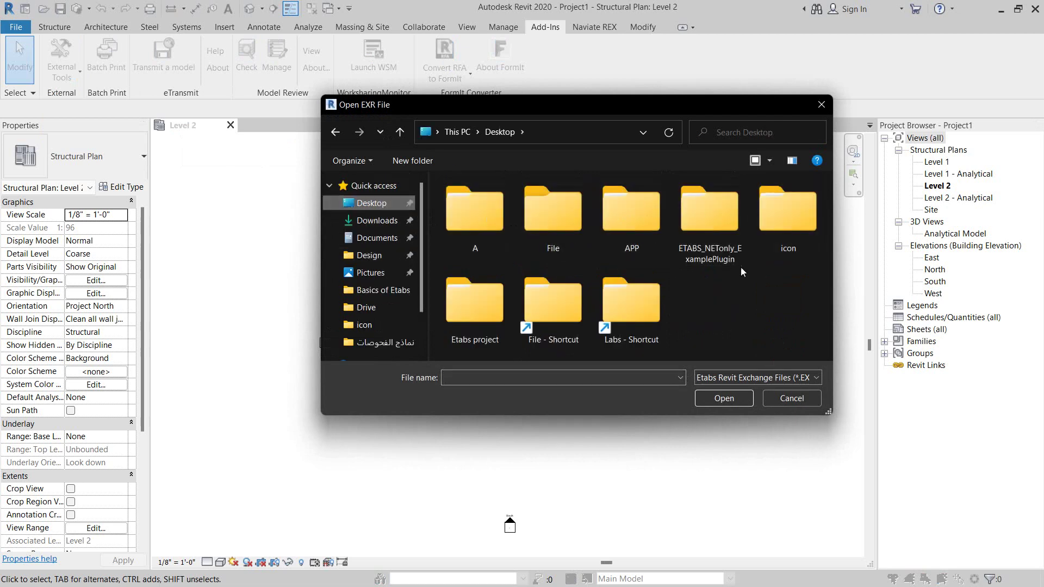
{"action": "double_click", "coordinate": [478, 311]}
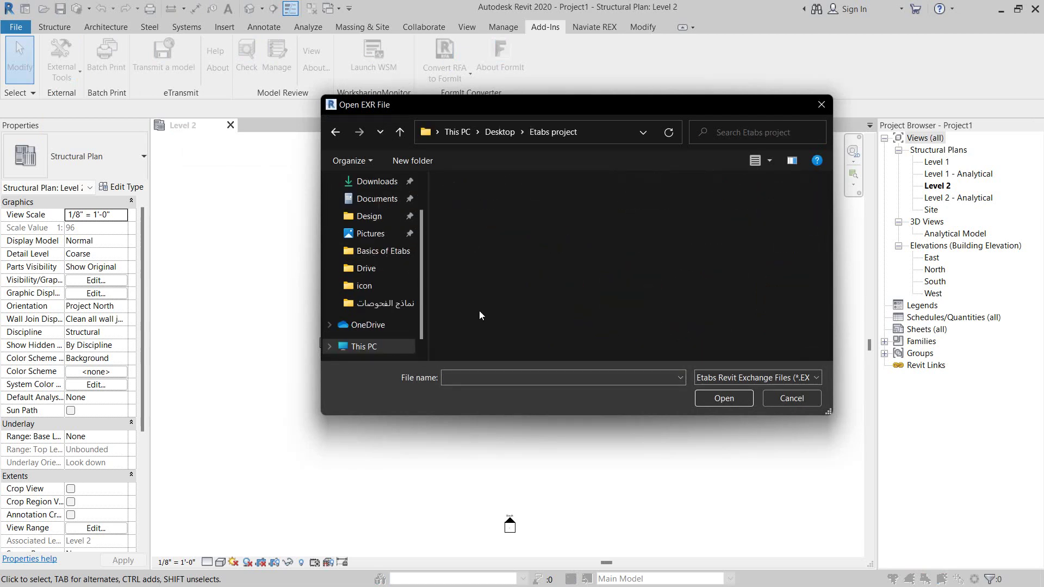
{"action": "left_click", "coordinate": [570, 253]}
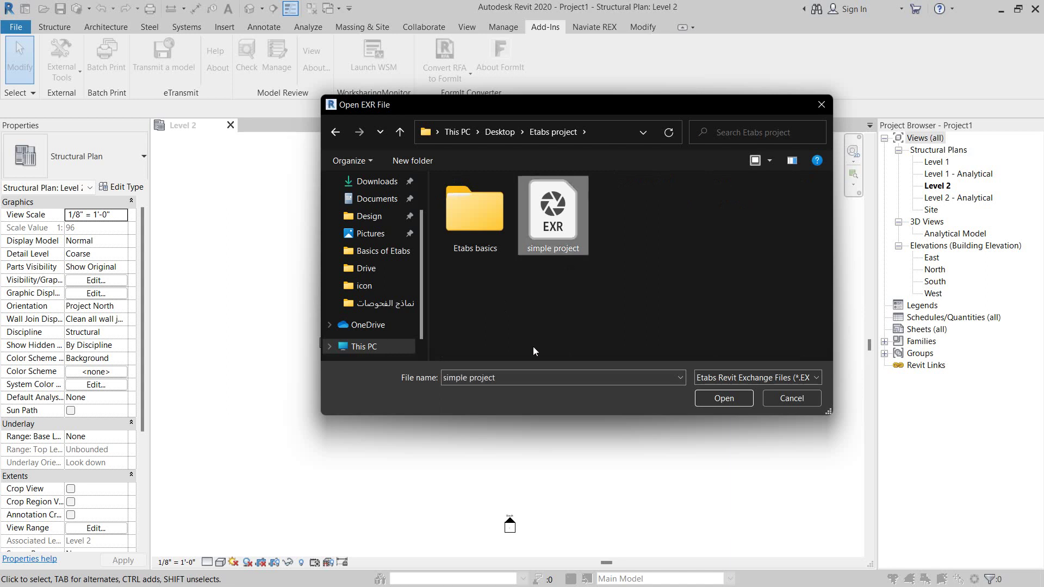
{"action": "left_click", "coordinate": [712, 400]}
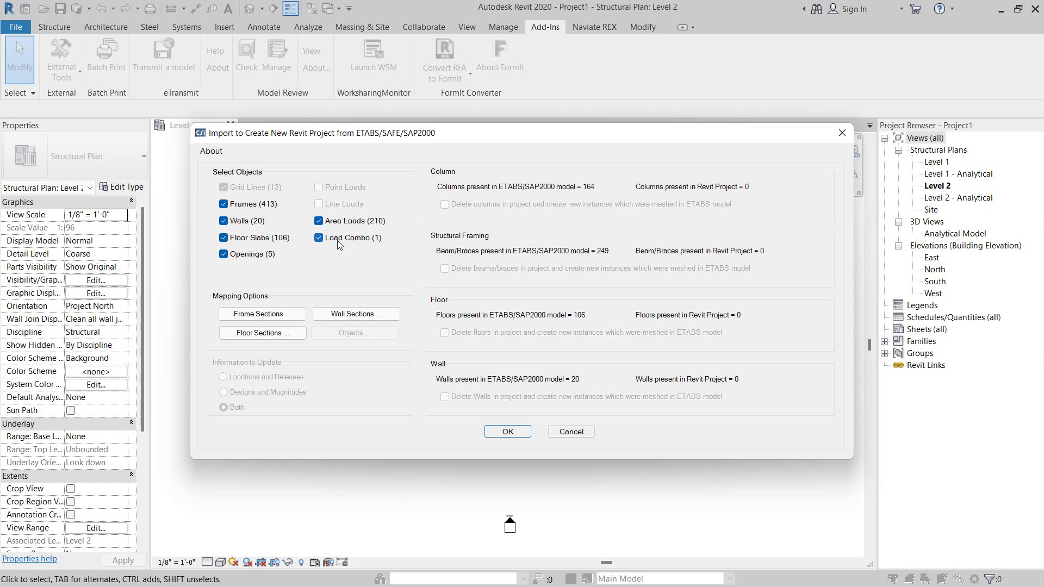
Check the frame, wall and floor section mappings, then run the ETABS import.
{"action": "left_click", "coordinate": [284, 314]}
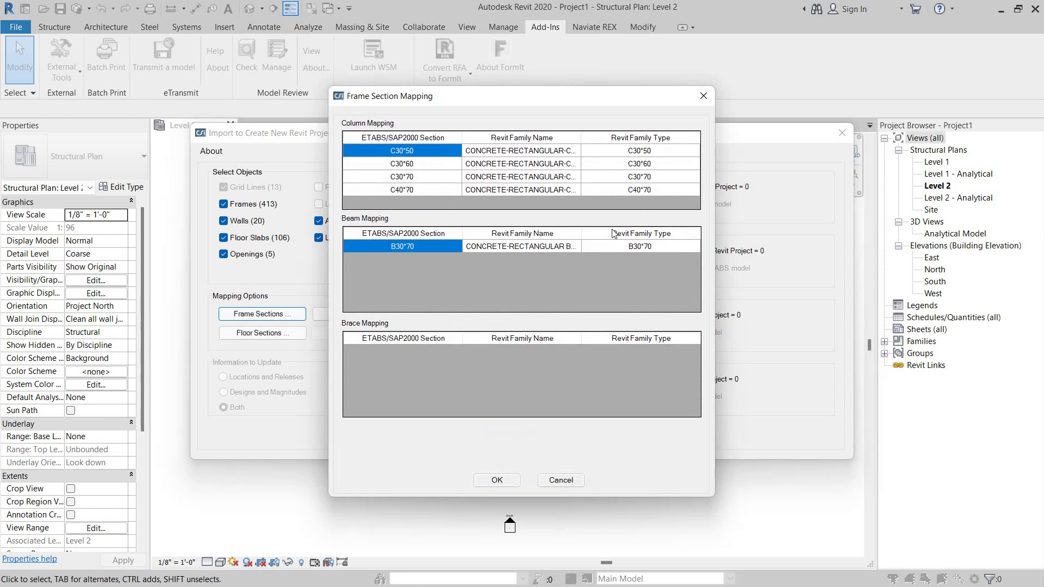
{"action": "left_click", "coordinate": [703, 96]}
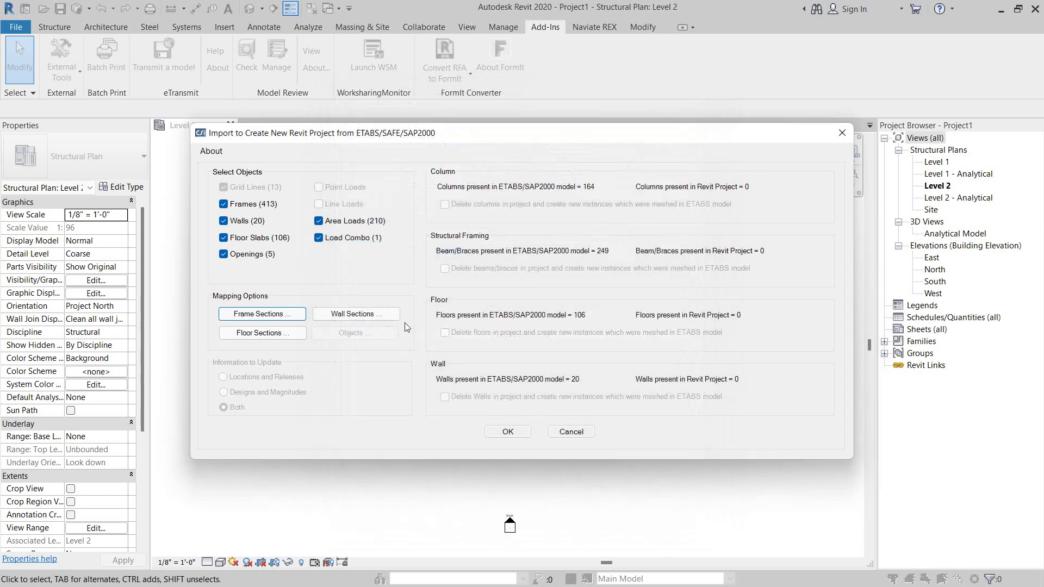
{"action": "left_click", "coordinate": [375, 314]}
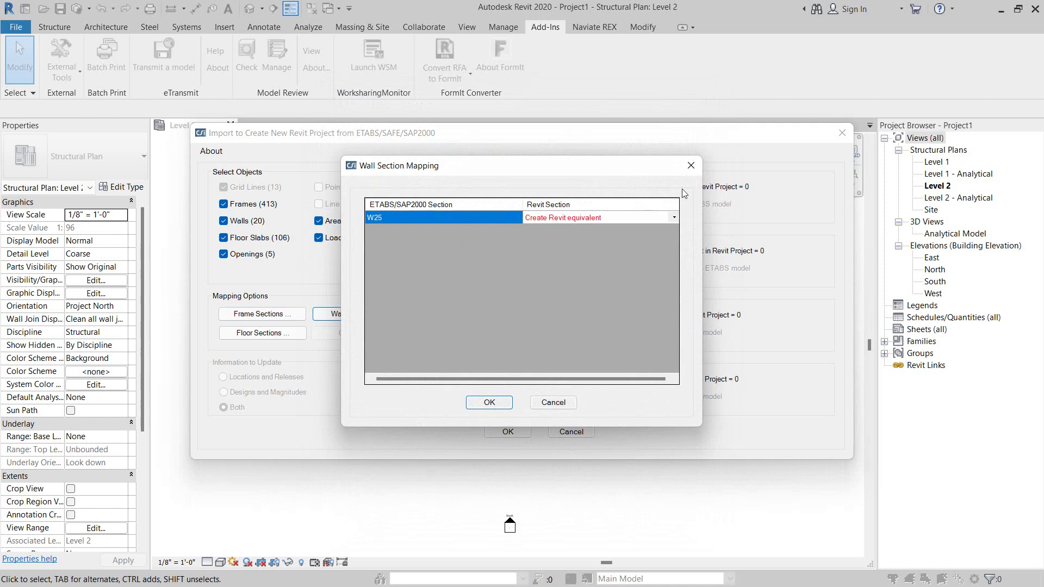
{"action": "left_click", "coordinate": [688, 165]}
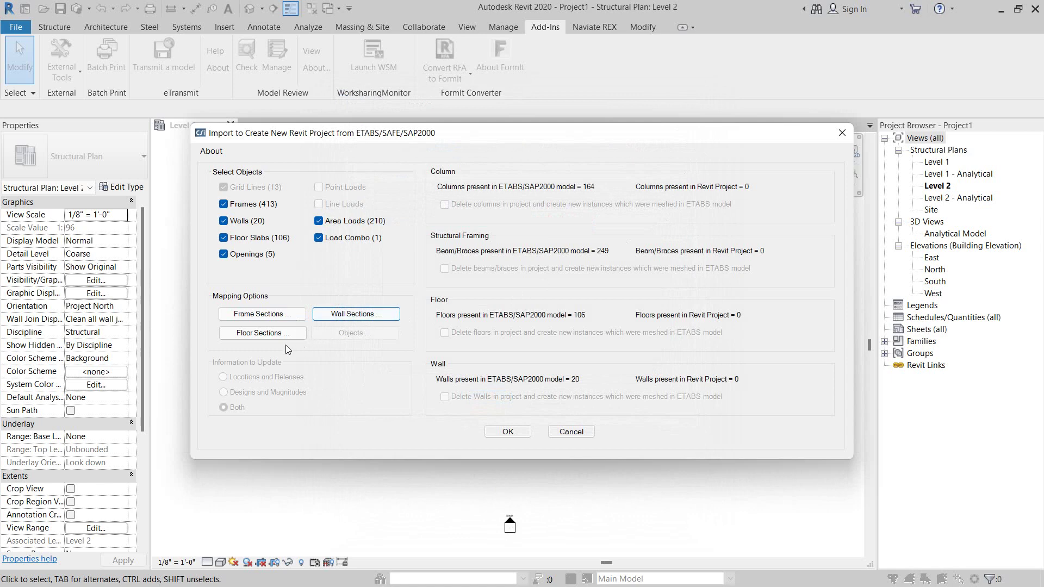
{"action": "left_click", "coordinate": [268, 337]}
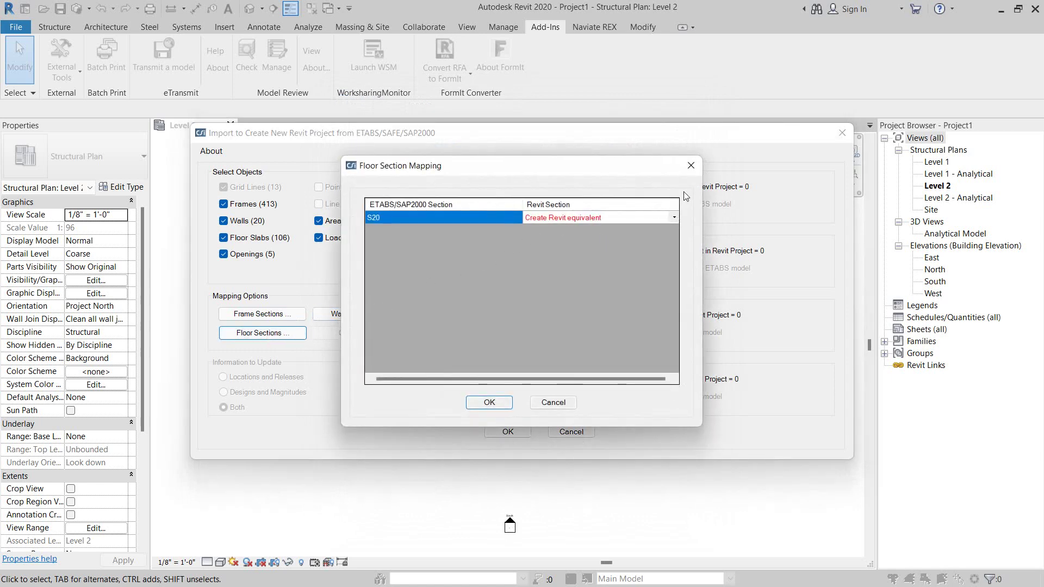
{"action": "left_click", "coordinate": [691, 165]}
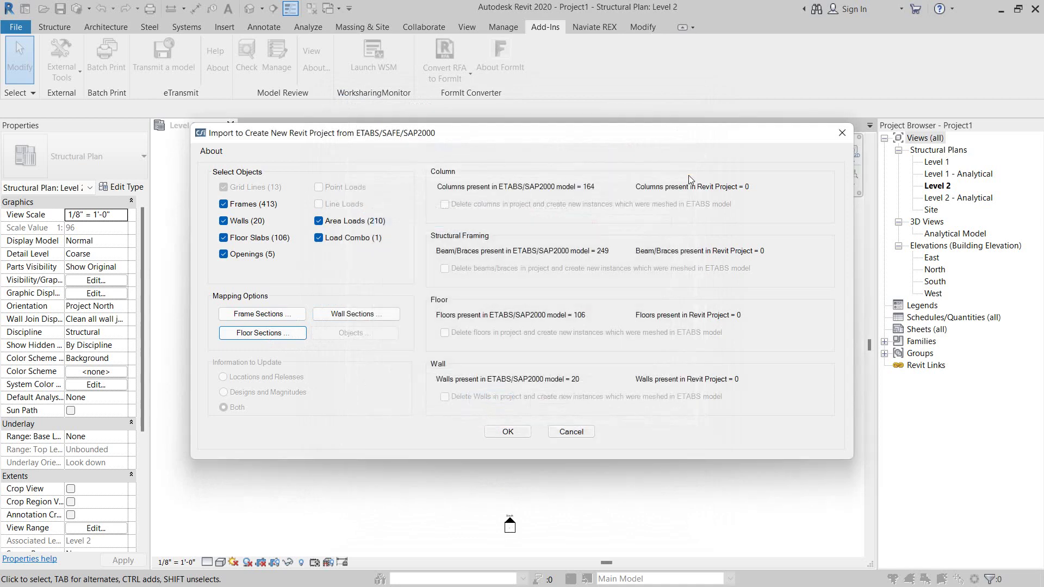
{"action": "left_click", "coordinate": [507, 431]}
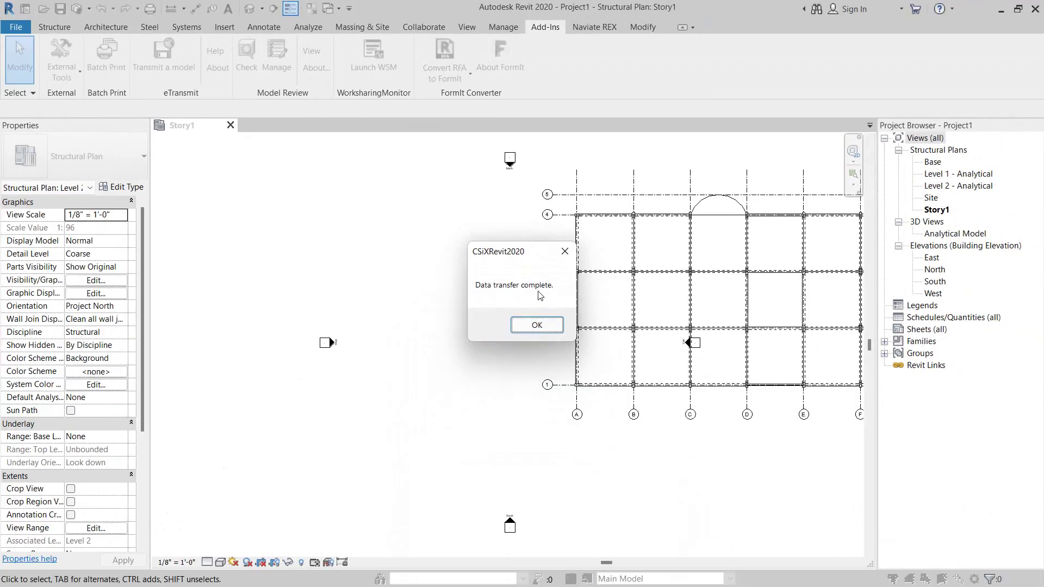
Acknowledge the finished ETABS transfer, center the Story1 framing, and switch to the default 3D view.
{"action": "left_click", "coordinate": [532, 325]}
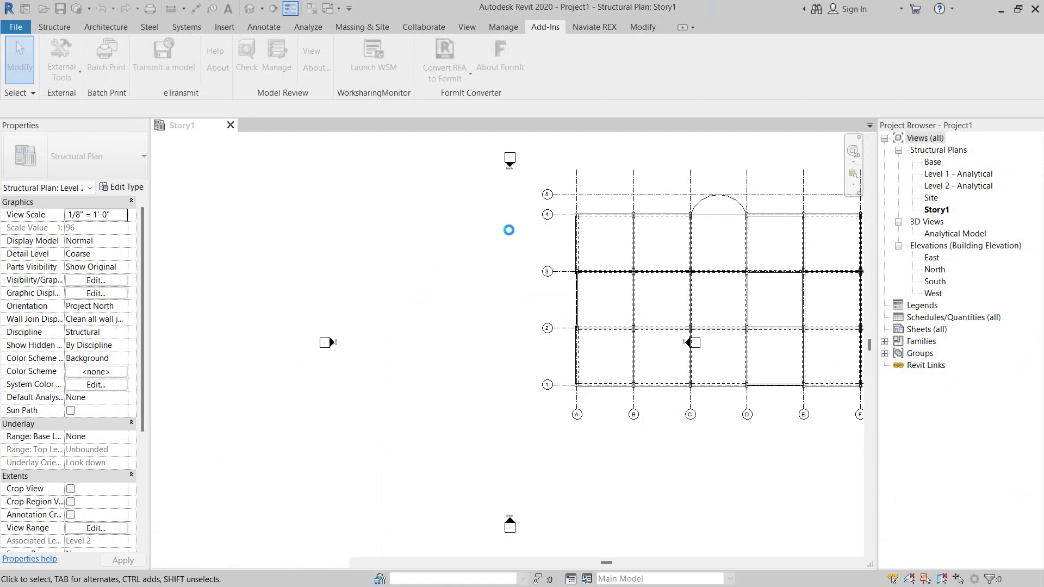
{"action": "mouse_move", "coordinate": [520, 279]}
{"action": "middle_mouse_down"}
{"action": "mouse_move", "coordinate": [488, 289]}
{"action": "mouse_move", "coordinate": [226, 288]}
{"action": "middle_mouse_up"}
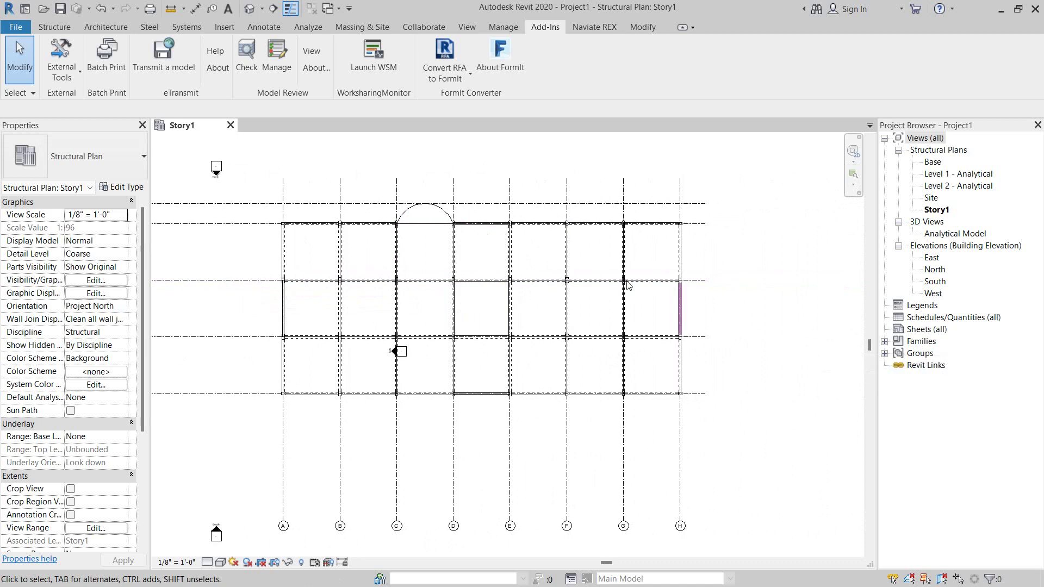
{"action": "left_click", "coordinate": [249, 12]}
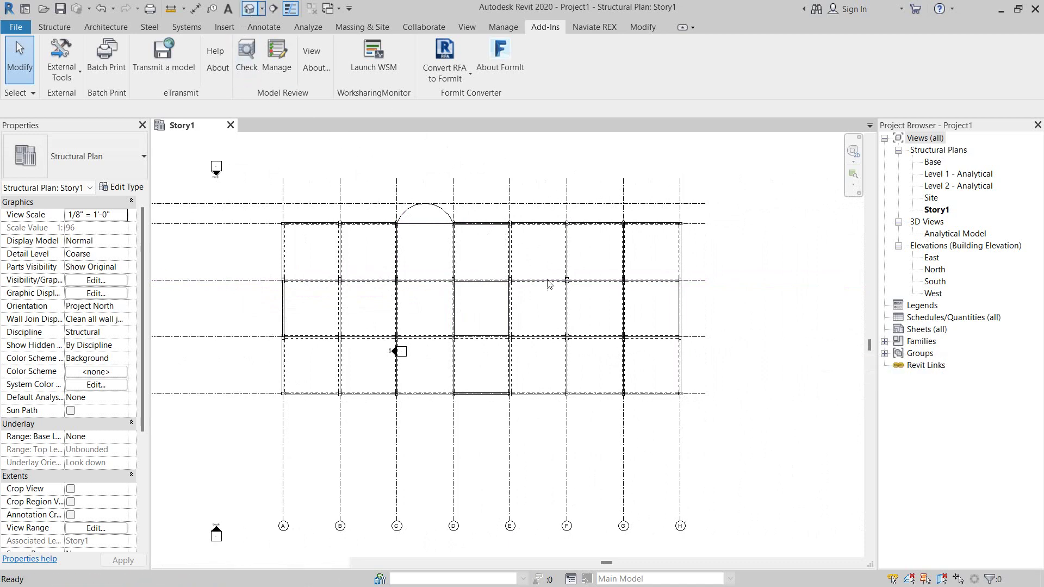
Orbit the building to a lower viewpoint and hide the analytical model lines.
{"action": "mouse_move", "coordinate": [739, 283]}
{"action": "middle_mouse_down", "text": "shift"}
{"action": "mouse_move", "coordinate": [764, 275]}
{"action": "mouse_move", "coordinate": [750, 256]}
{"action": "middle_mouse_up", "text": "shift"}
{"action": "scroll", "coordinate": [435, 489], "scroll_direction": "up", "scroll_amount": 2}
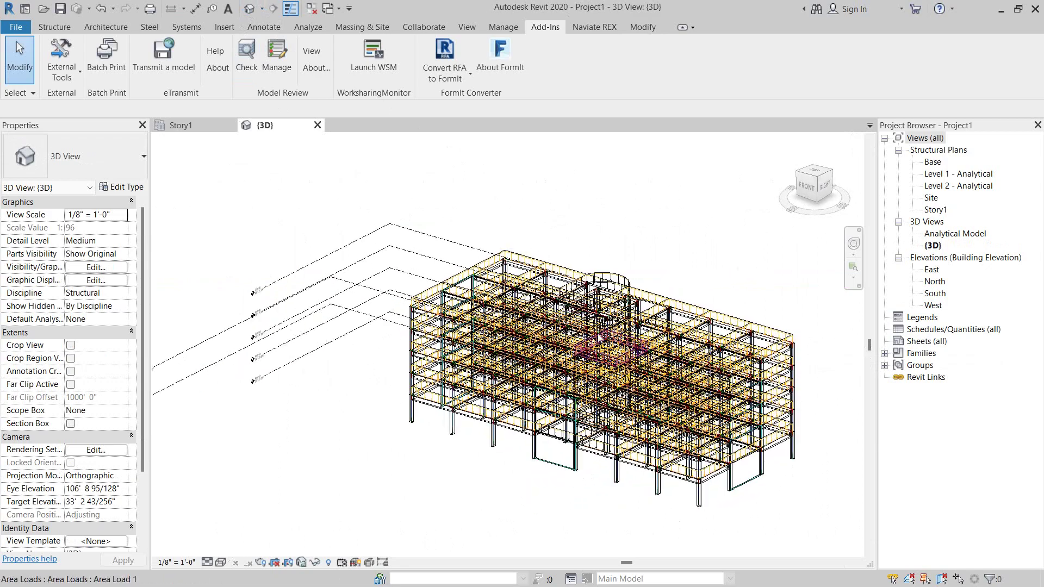
{"action": "middle_click_drag", "start_coordinate": [429, 510], "coordinate": [410, 493]}
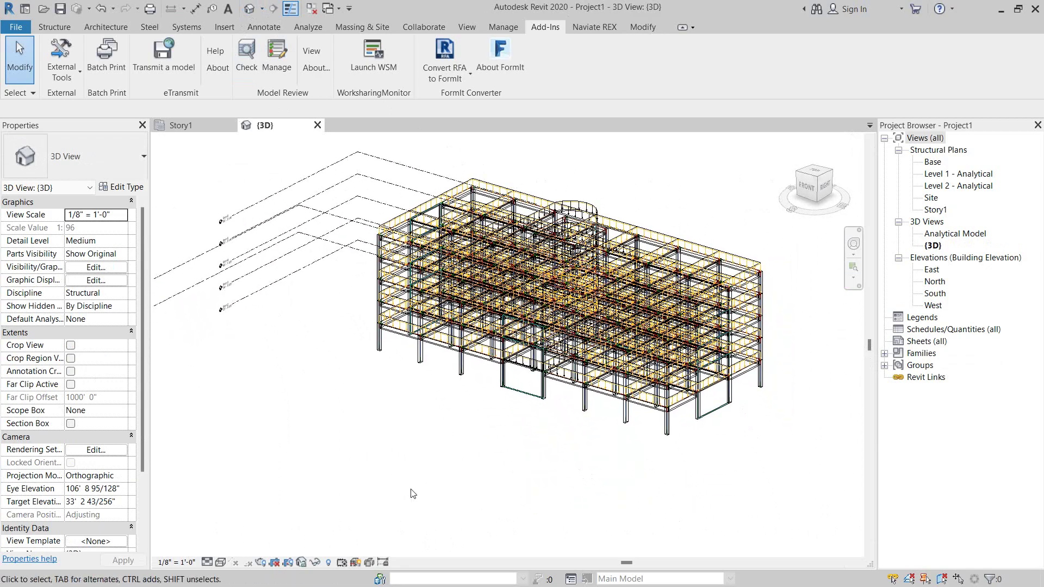
{"action": "left_click", "coordinate": [356, 563]}
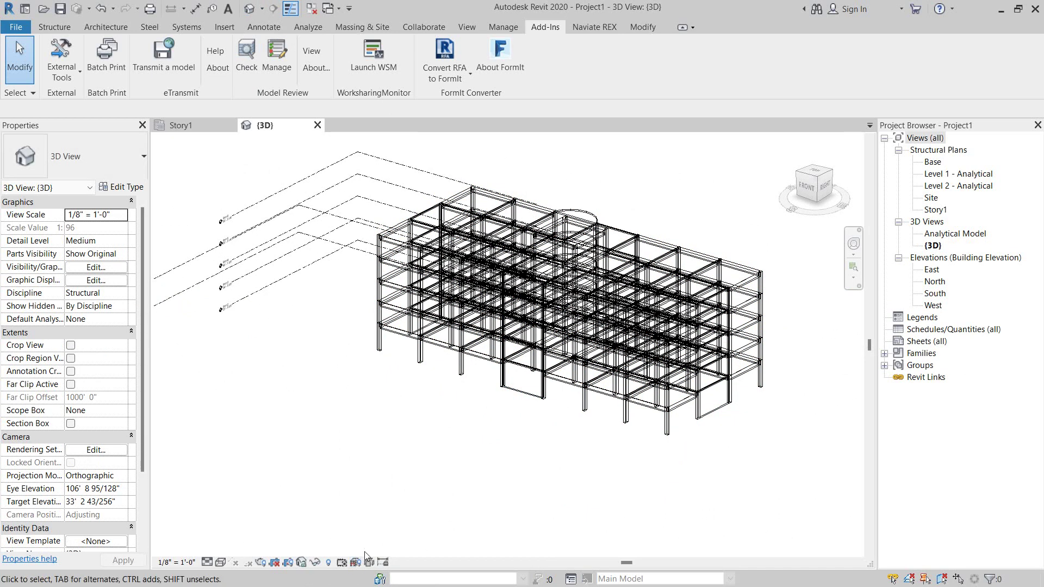
Switch the 3D view to the Realistic visual style and zoom in on the building.
{"action": "left_click", "coordinate": [221, 563]}
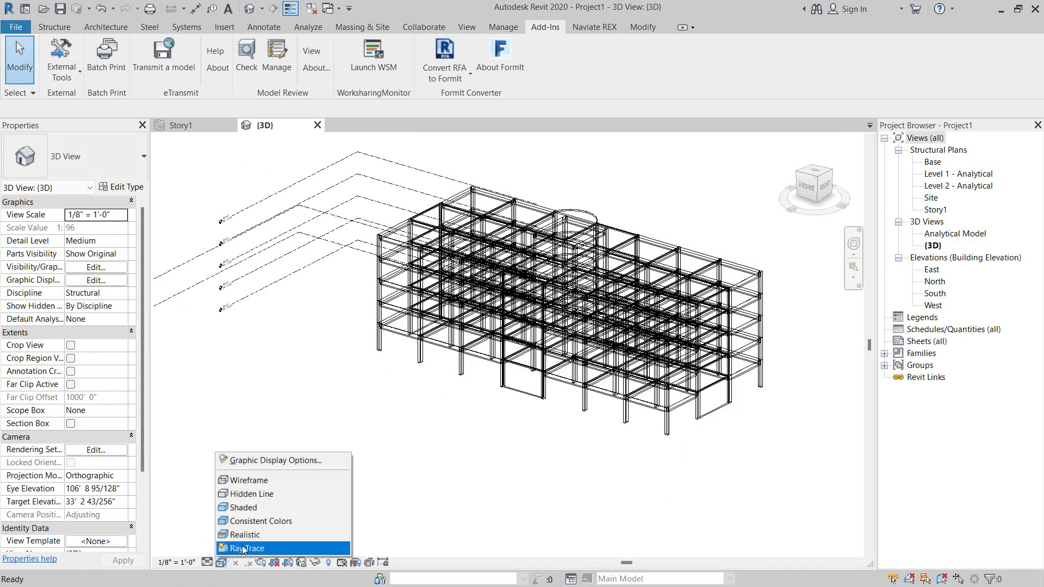
{"action": "left_click", "coordinate": [275, 533]}
{"action": "mouse_move", "coordinate": [503, 406]}
{"action": "middle_mouse_down", "text": "shift"}
{"action": "mouse_move", "coordinate": [467, 402]}
{"action": "mouse_move", "coordinate": [497, 231]}
{"action": "mouse_move", "coordinate": [528, 318]}
{"action": "mouse_move", "coordinate": [569, 263]}
{"action": "mouse_move", "coordinate": [575, 279]}
{"action": "mouse_move", "coordinate": [672, 234]}
{"action": "mouse_move", "coordinate": [582, 308]}
{"action": "mouse_move", "coordinate": [693, 338]}
{"action": "mouse_move", "coordinate": [758, 316]}
{"action": "mouse_move", "coordinate": [549, 315]}
{"action": "middle_mouse_up", "text": "shift"}
{"action": "scroll", "coordinate": [758, 317], "scroll_direction": "down", "scroll_amount": 4}
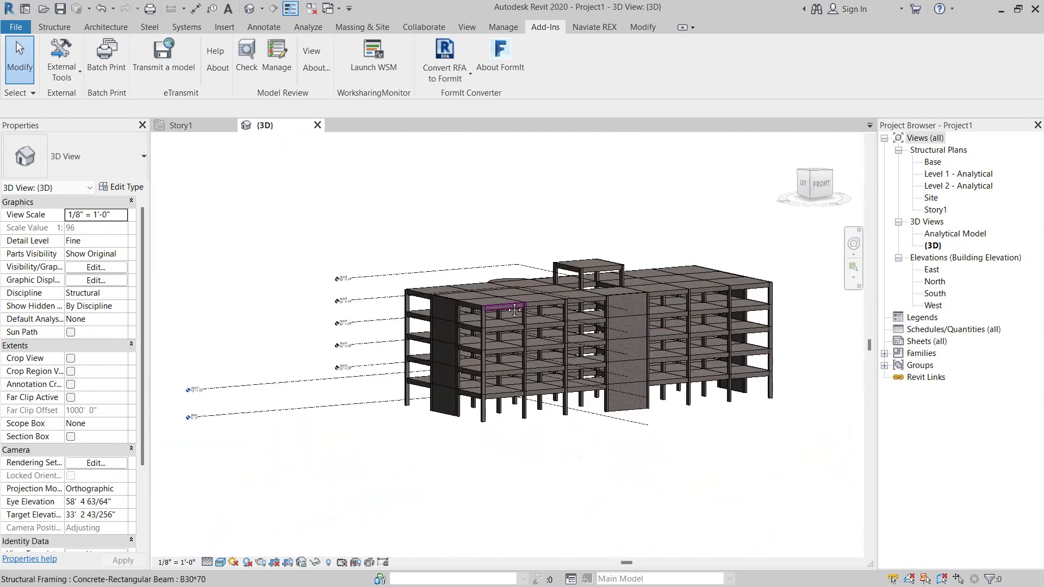
{"action": "scroll", "coordinate": [550, 340], "scroll_direction": "up", "scroll_amount": 1}
{"action": "scroll", "coordinate": [478, 346], "scroll_direction": "up", "scroll_amount": 1}
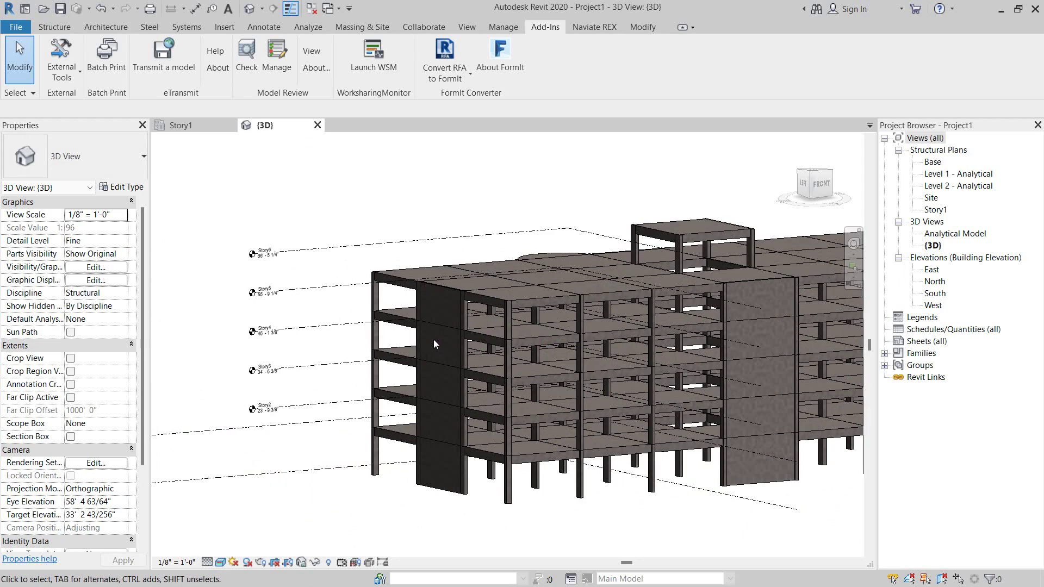
{"action": "scroll", "coordinate": [540, 318], "scroll_direction": "up", "scroll_amount": 2}
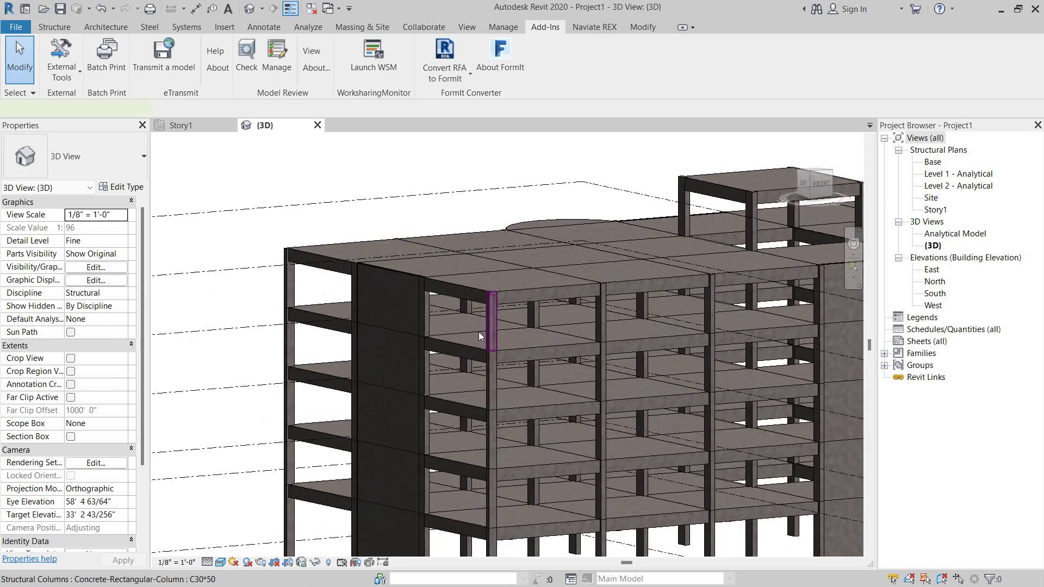
Inspect the C30*50 column type's dimensions in its type properties.
{"action": "left_click", "coordinate": [479, 333]}
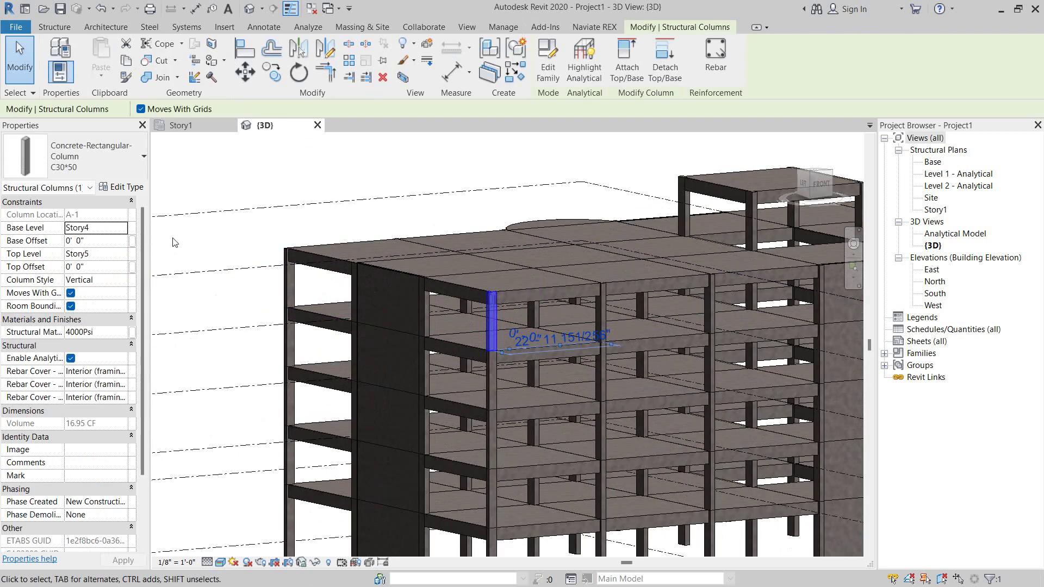
{"action": "left_click", "coordinate": [132, 189]}
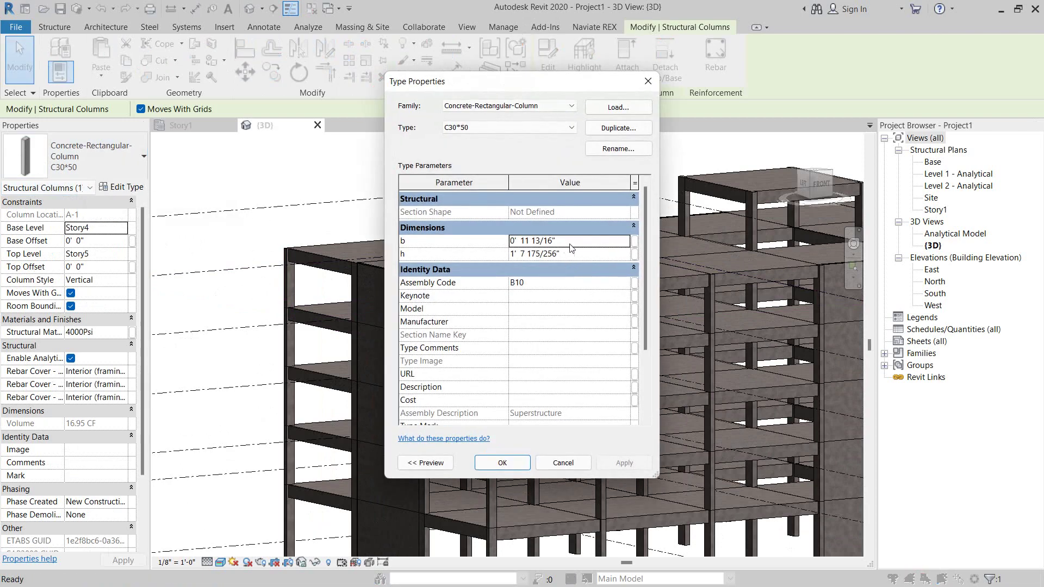
{"action": "left_click", "coordinate": [648, 82]}
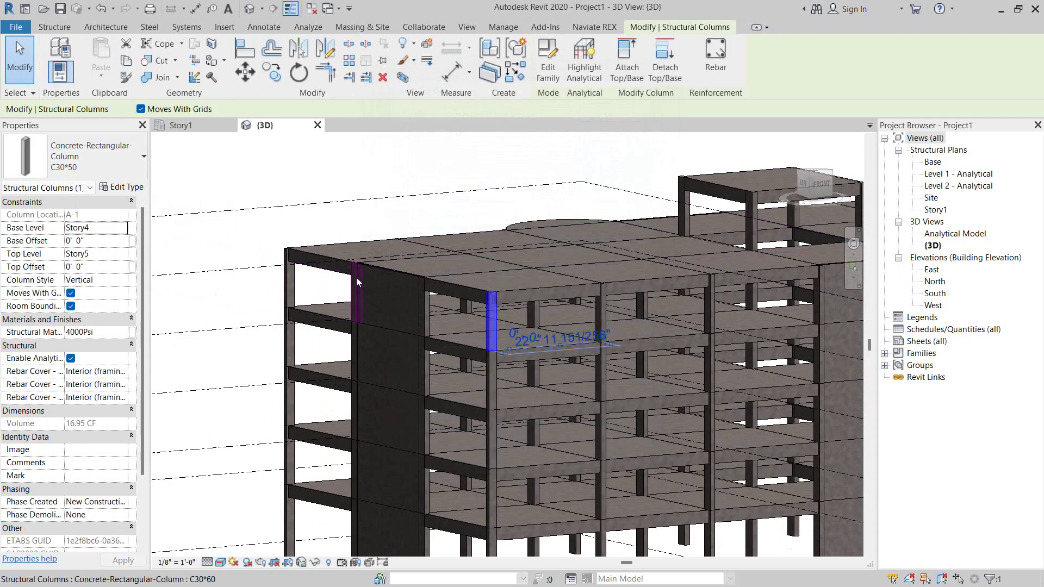
Set project units to Meters for length and Square meters for area.
{"action": "key", "text": "u"}
{"action": "key", "text": "n"}
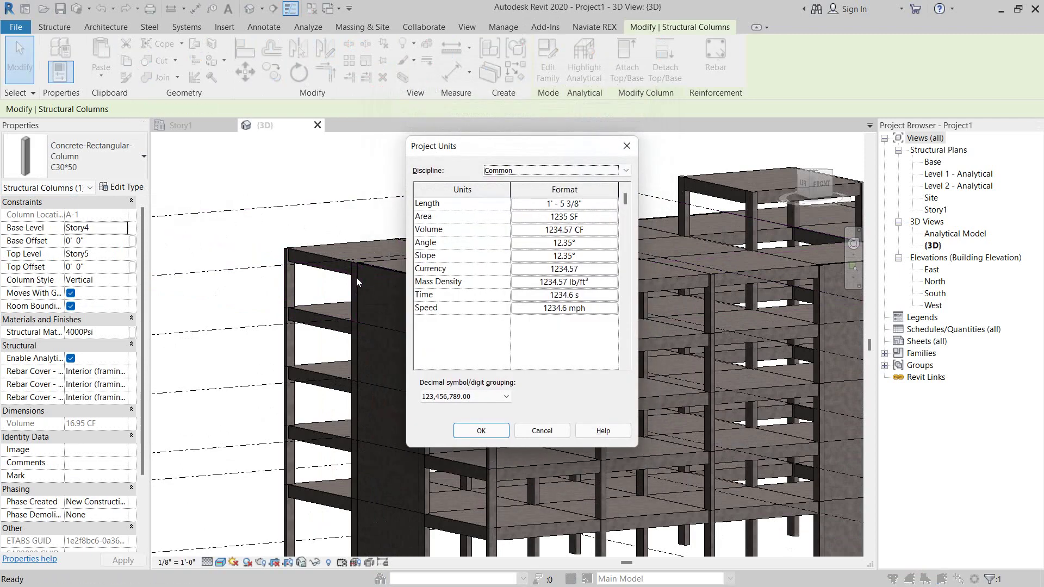
{"action": "left_click", "coordinate": [564, 203]}
{"action": "left_click", "coordinate": [598, 225]}
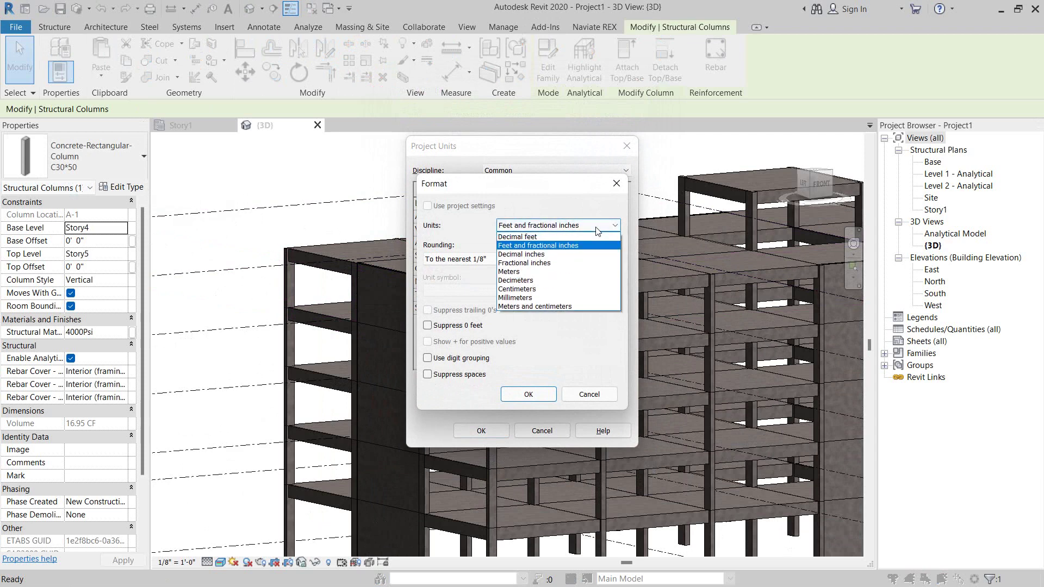
{"action": "left_click", "coordinate": [577, 271]}
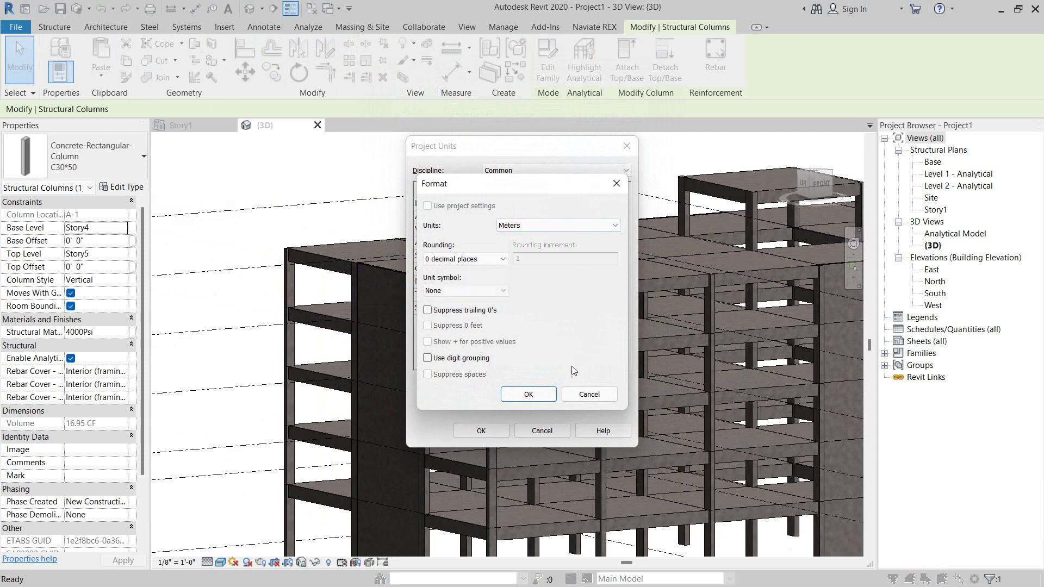
{"action": "left_click", "coordinate": [528, 394]}
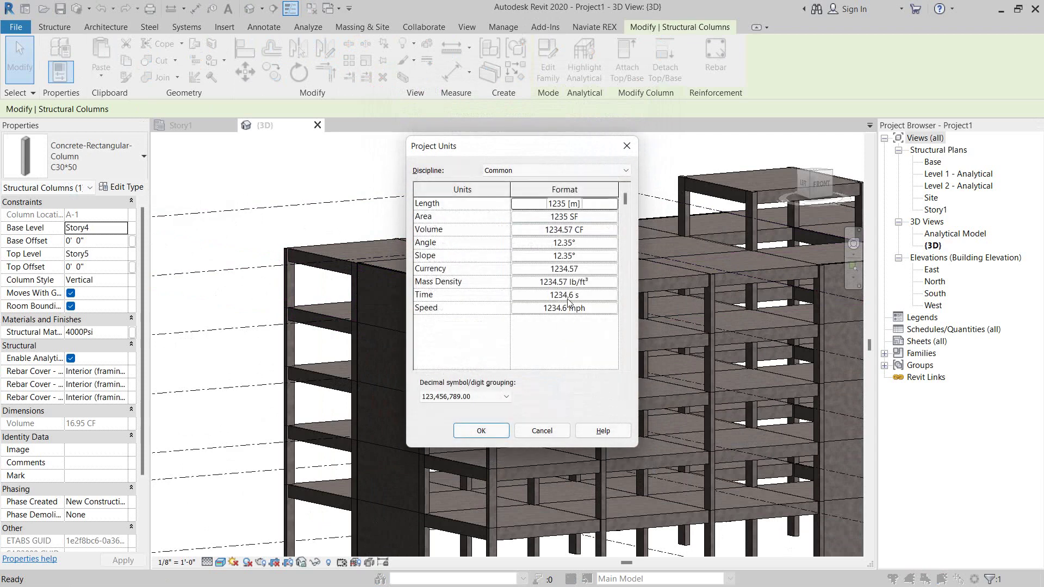
{"action": "left_click", "coordinate": [586, 218]}
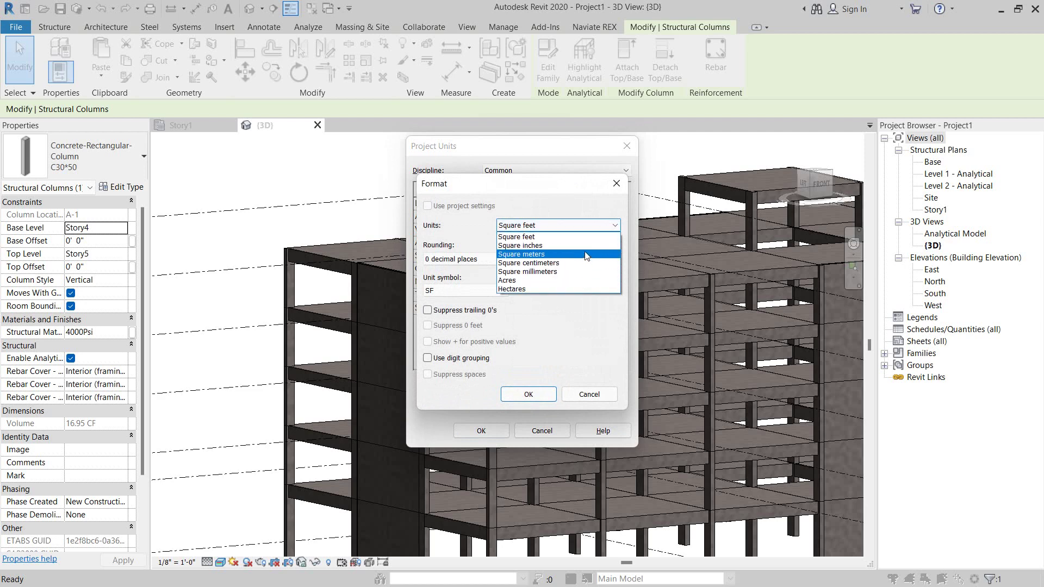
{"action": "left_click", "coordinate": [585, 254]}
{"action": "left_click", "coordinate": [527, 394]}
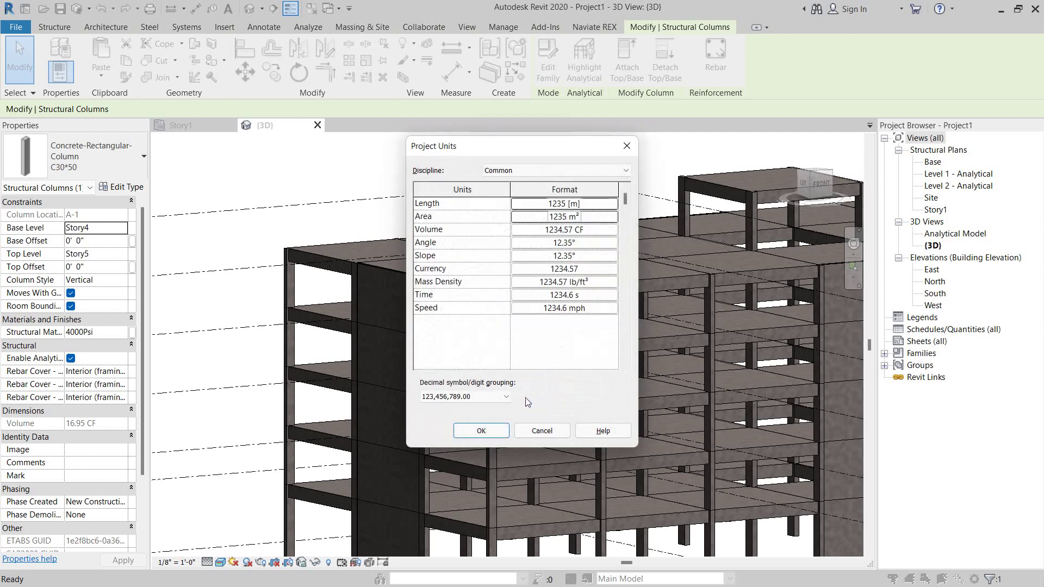
{"action": "left_click", "coordinate": [487, 430]}
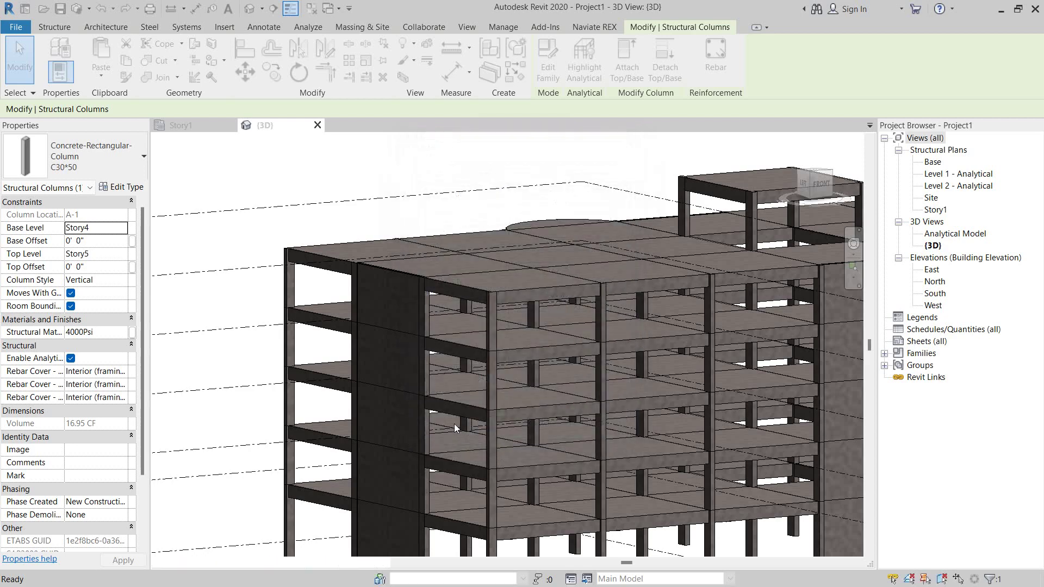
{"action": "left_click", "coordinate": [497, 330]}
{"action": "left_click", "coordinate": [122, 187]}
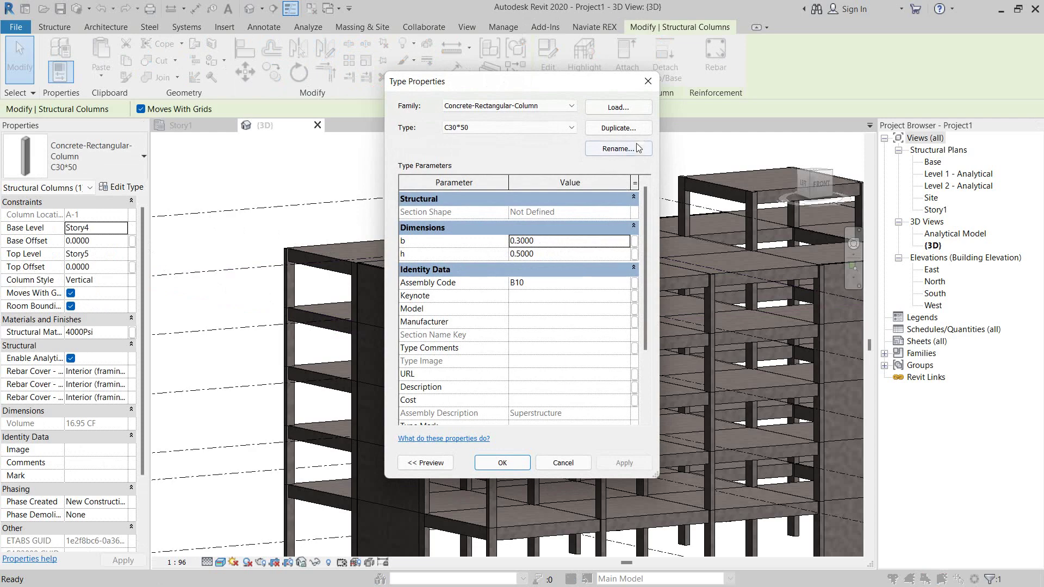
{"action": "left_click", "coordinate": [647, 81]}
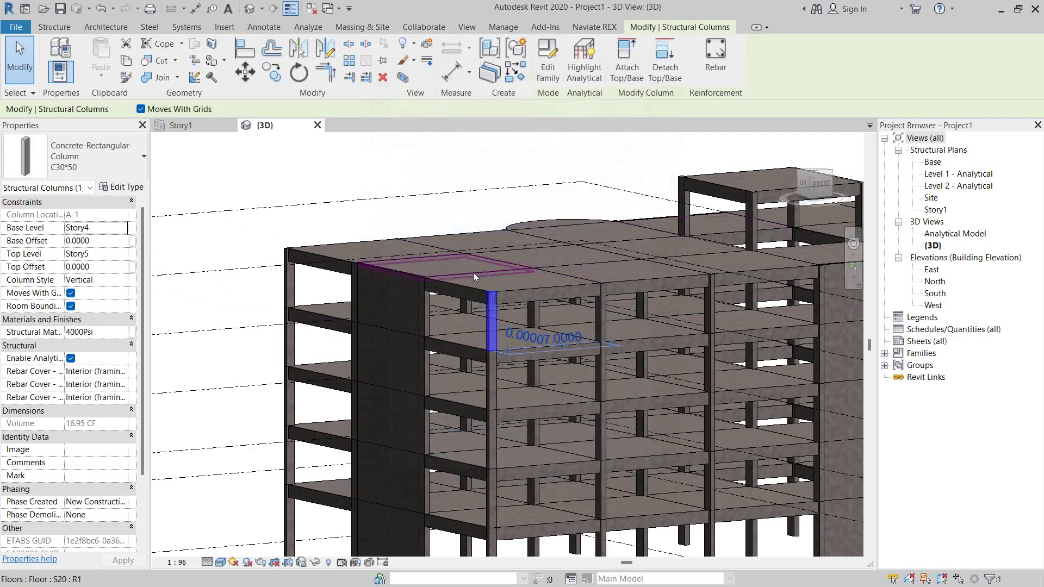
{"action": "middle_click_drag", "start_coordinate": [413, 304], "coordinate": [411, 228]}
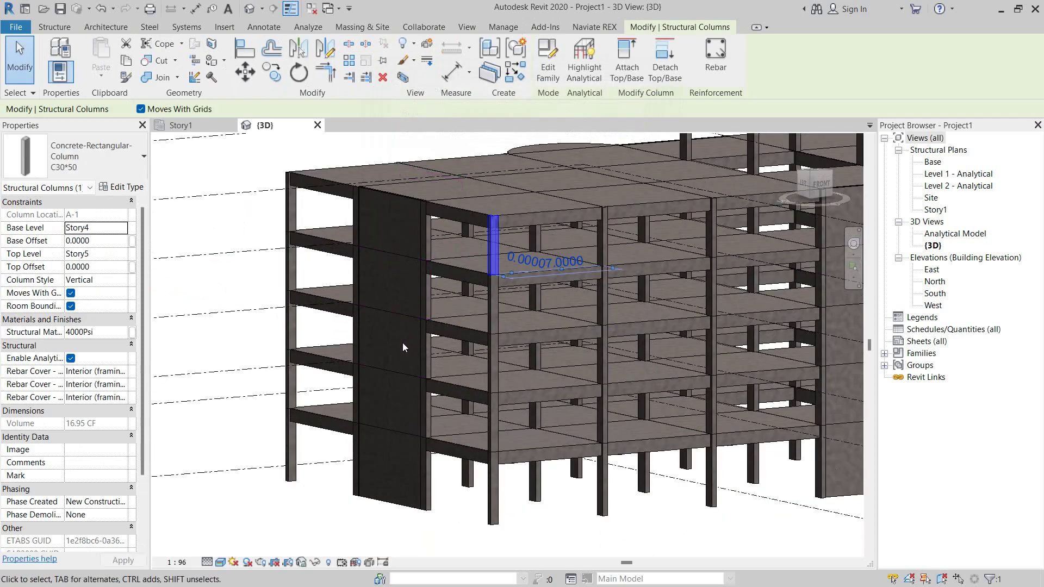
{"action": "left_click", "coordinate": [410, 438]}
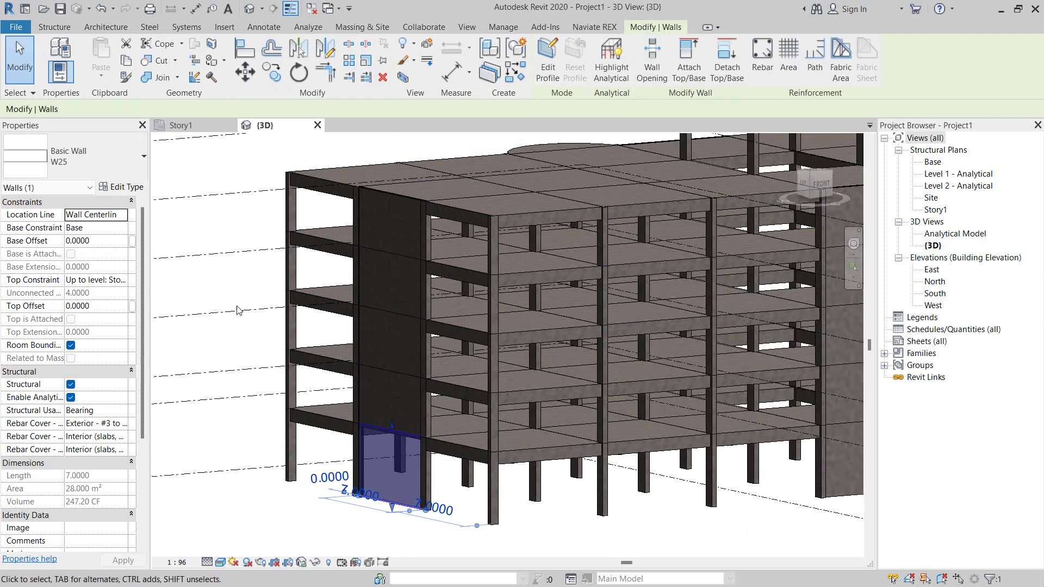
{"action": "left_click", "coordinate": [136, 192]}
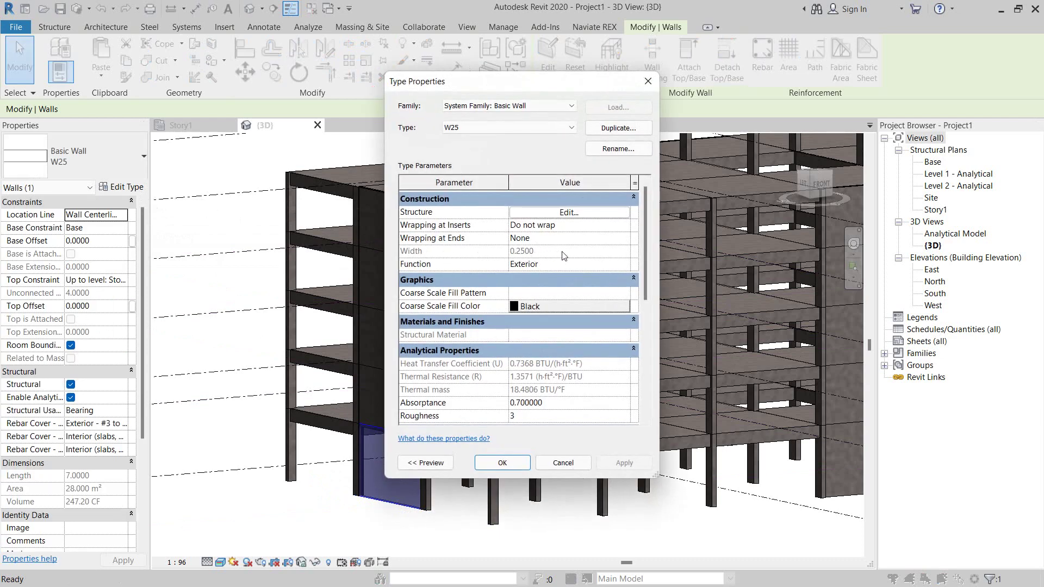
{"action": "left_click", "coordinate": [653, 83]}
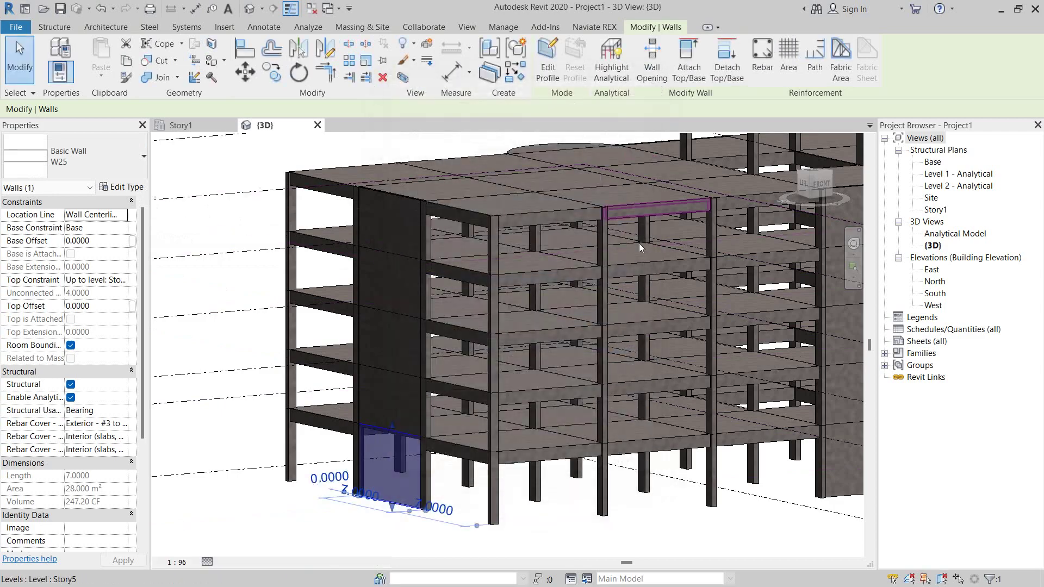
{"action": "key", "text": "Escape"}
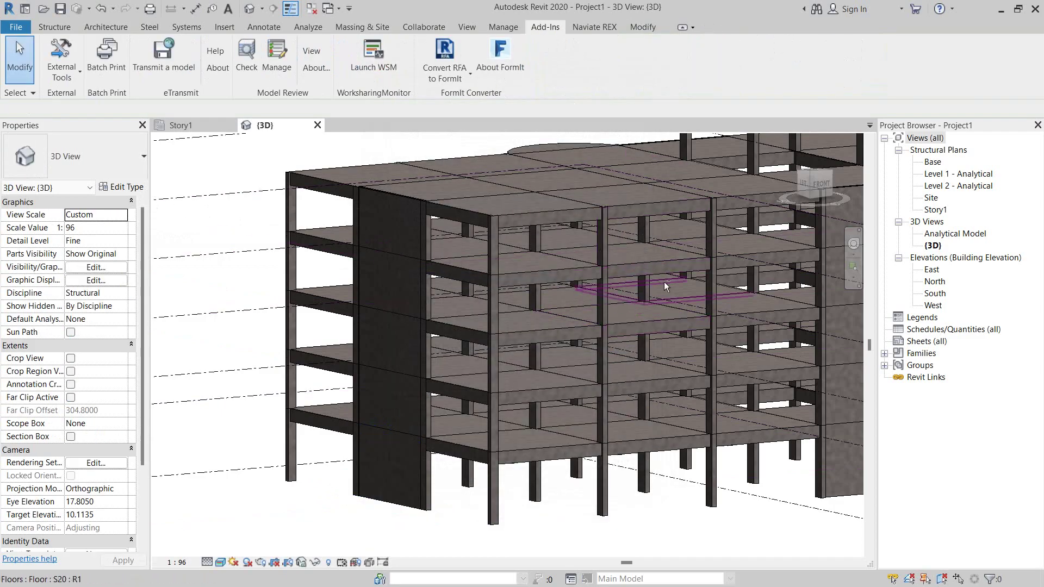
Orbit and zoom out the 3D view to reveal the Story2–Story6 level markers, inspecting Story4.
{"action": "mouse_move", "coordinate": [664, 281]}
{"action": "middle_mouse_down", "text": "shift"}
{"action": "mouse_move", "coordinate": [765, 258]}
{"action": "mouse_move", "coordinate": [735, 314]}
{"action": "middle_mouse_up", "text": "shift"}
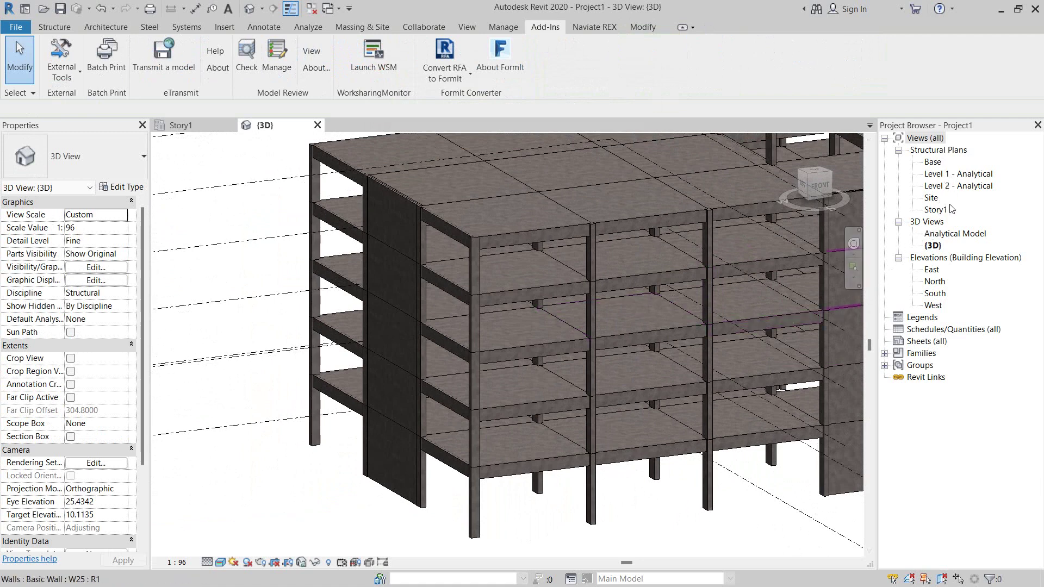
{"action": "left_click", "coordinate": [935, 210]}
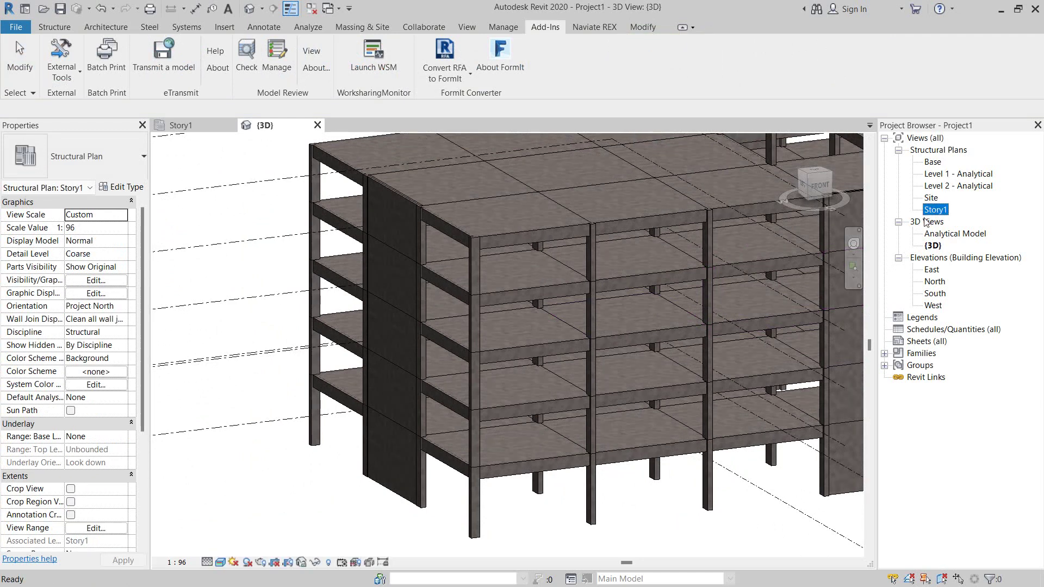
{"action": "scroll", "coordinate": [454, 203], "scroll_direction": "down", "scroll_amount": 2}
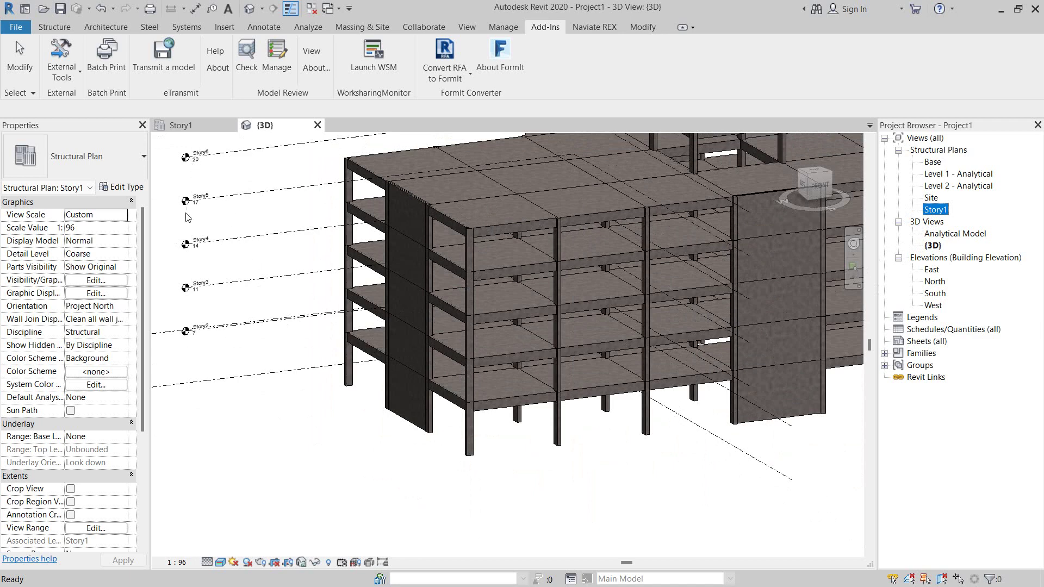
{"action": "left_click", "coordinate": [196, 242]}
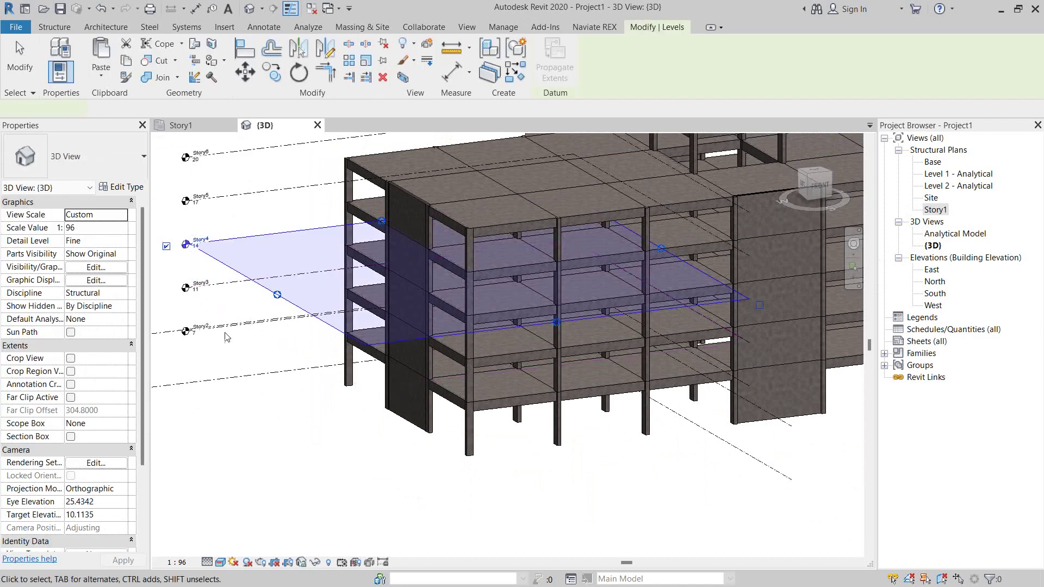
{"action": "left_click", "coordinate": [262, 435]}
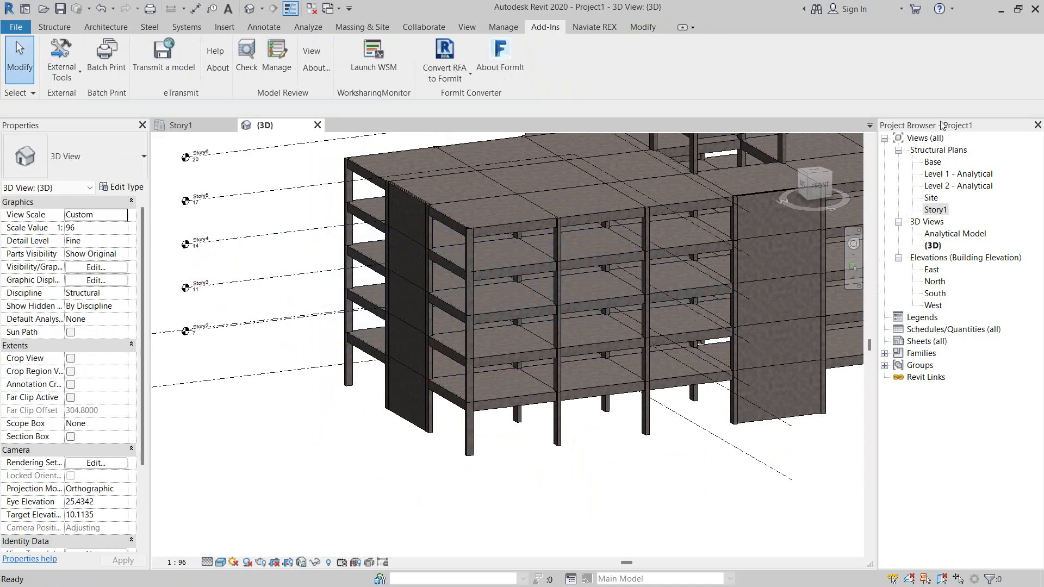
{"action": "left_click", "coordinate": [906, 152]}
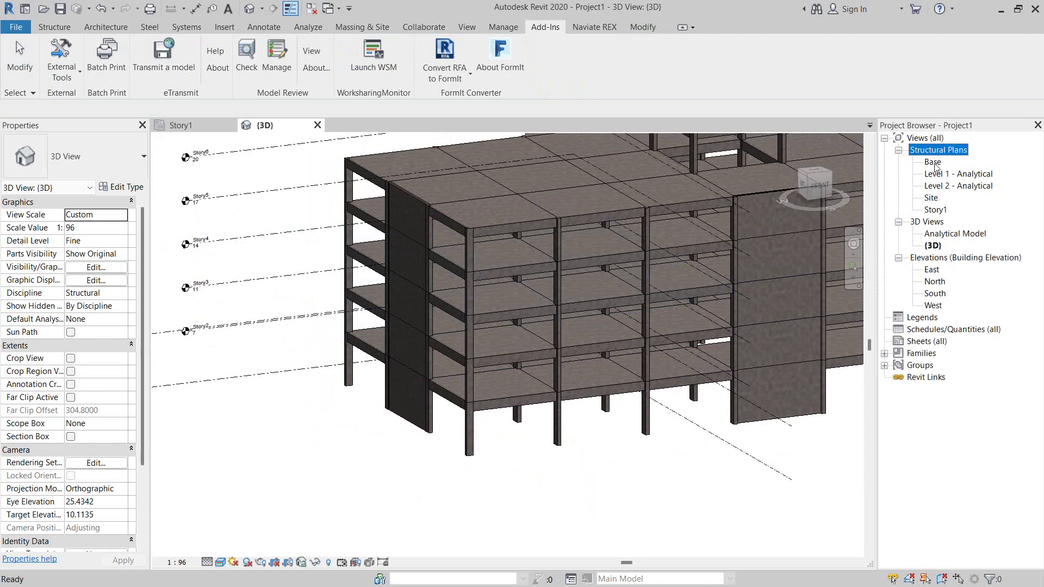
Open the Site and Story1 structural plans, then the North elevation.
{"action": "double_click", "coordinate": [933, 199]}
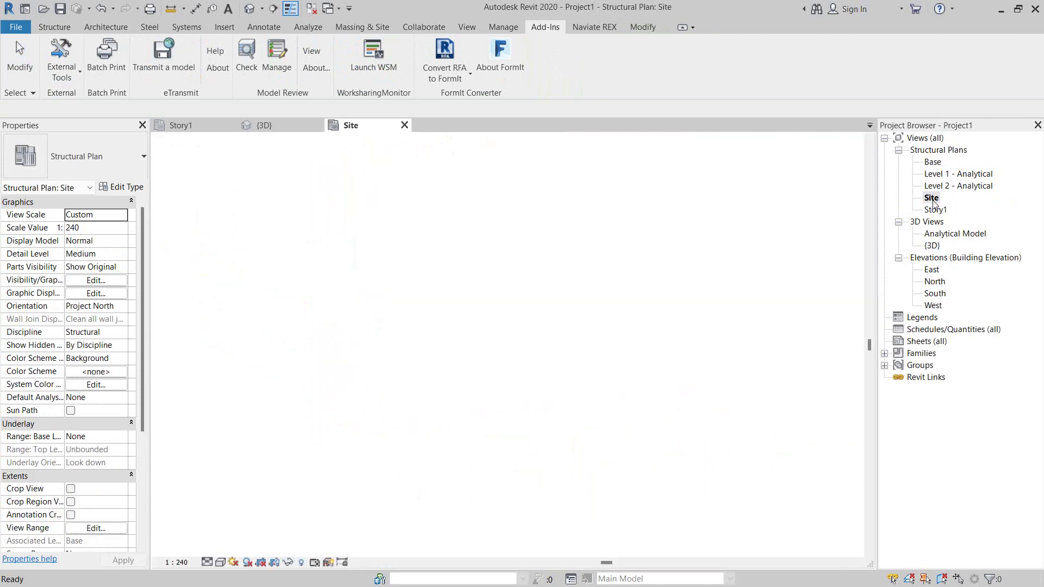
{"action": "double_click", "coordinate": [935, 210]}
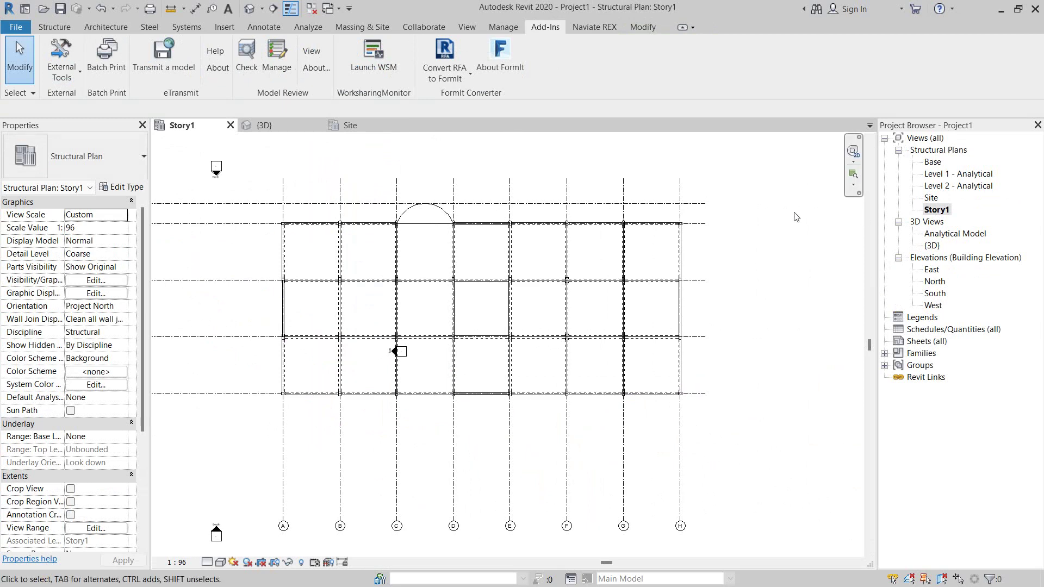
{"action": "middle_click_drag", "start_coordinate": [801, 220], "coordinate": [791, 211]}
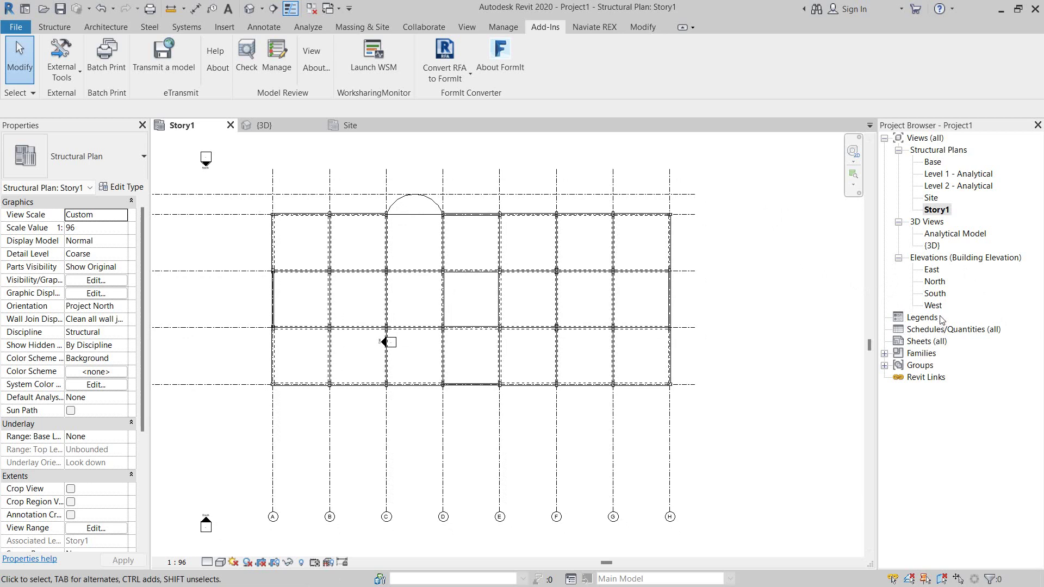
{"action": "double_click", "coordinate": [934, 282]}
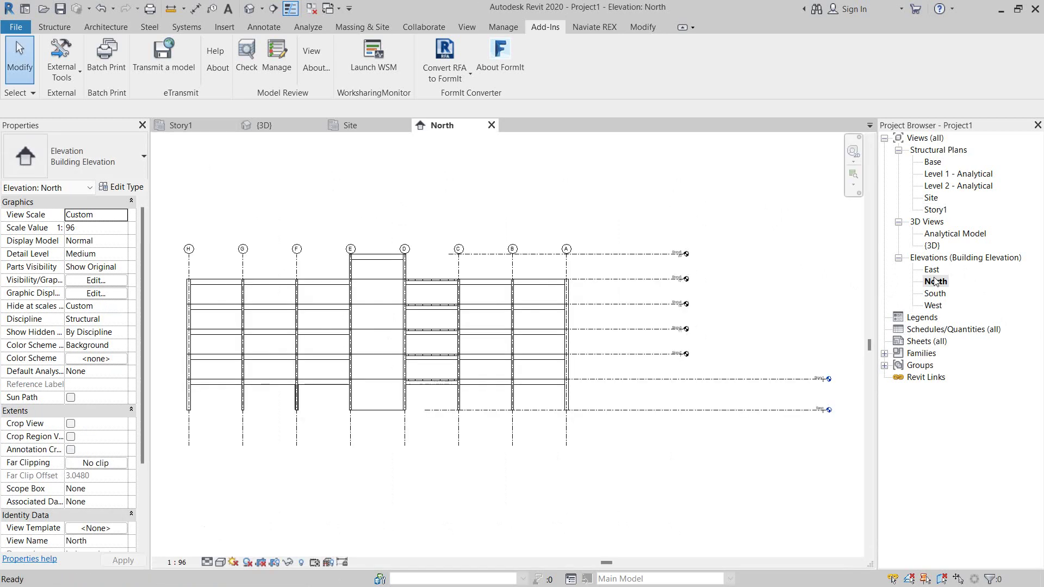
{"action": "middle_click_drag", "start_coordinate": [757, 325], "coordinate": [794, 252]}
{"action": "scroll", "coordinate": [794, 251], "scroll_direction": "up", "scroll_amount": 4}
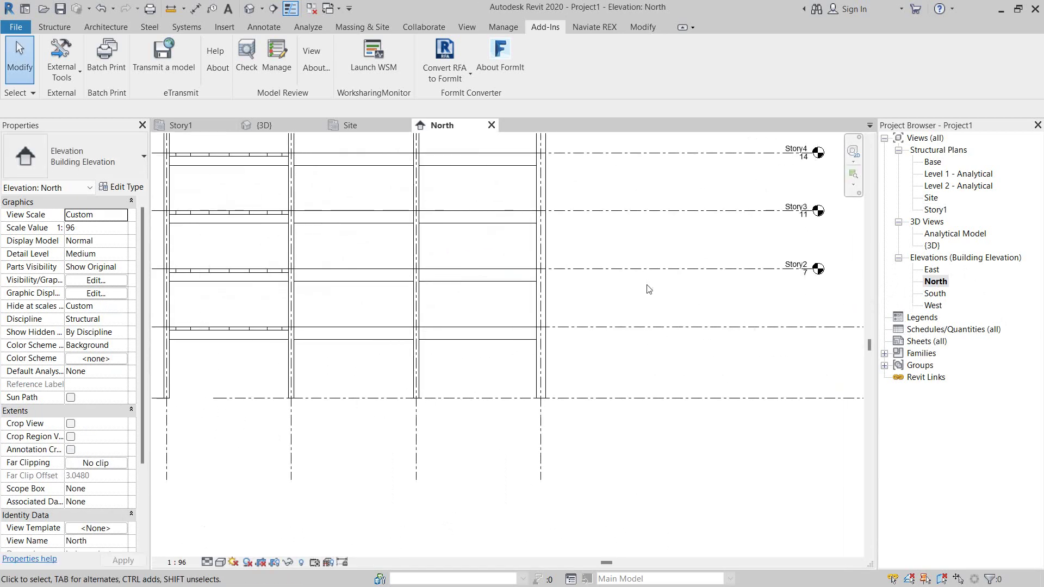
{"action": "left_click", "coordinate": [668, 269]}
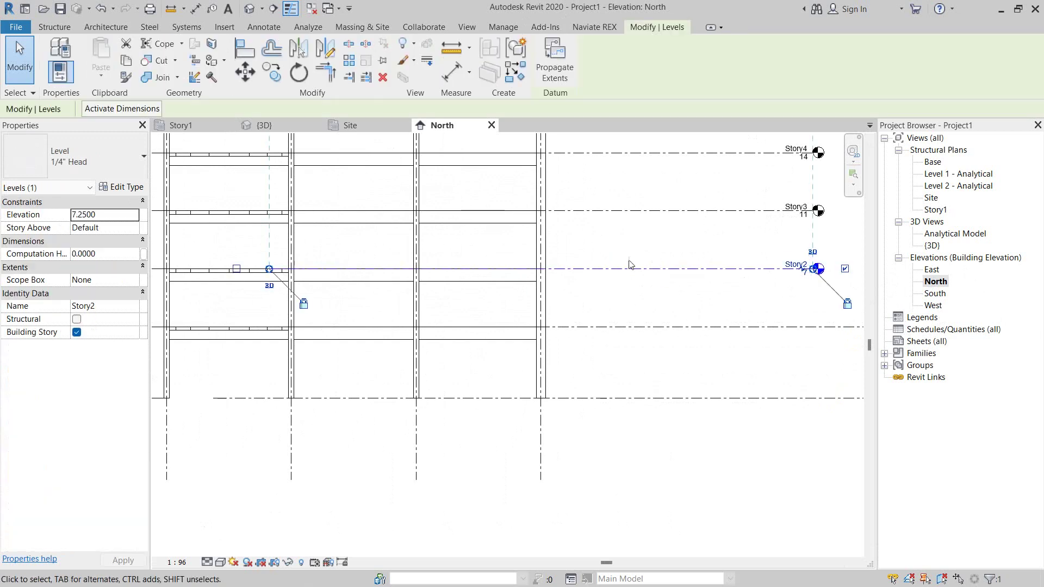
{"action": "left_click", "coordinate": [631, 303]}
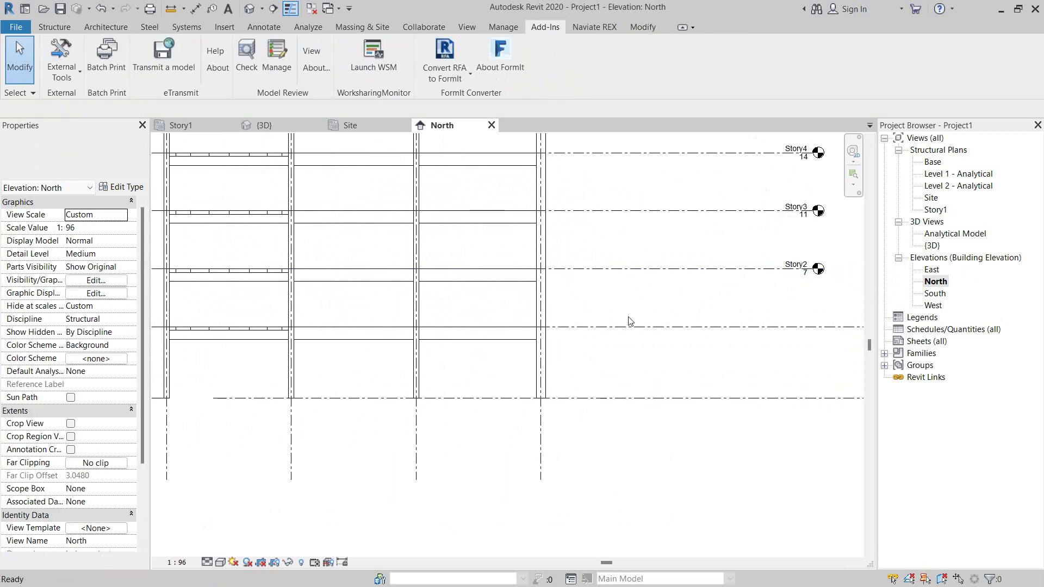
{"action": "scroll", "coordinate": [633, 307], "scroll_direction": "down", "scroll_amount": 1}
{"action": "scroll", "coordinate": [637, 311], "scroll_direction": "down", "scroll_amount": 1}
{"action": "middle_click_drag", "start_coordinate": [640, 313], "coordinate": [733, 397]}
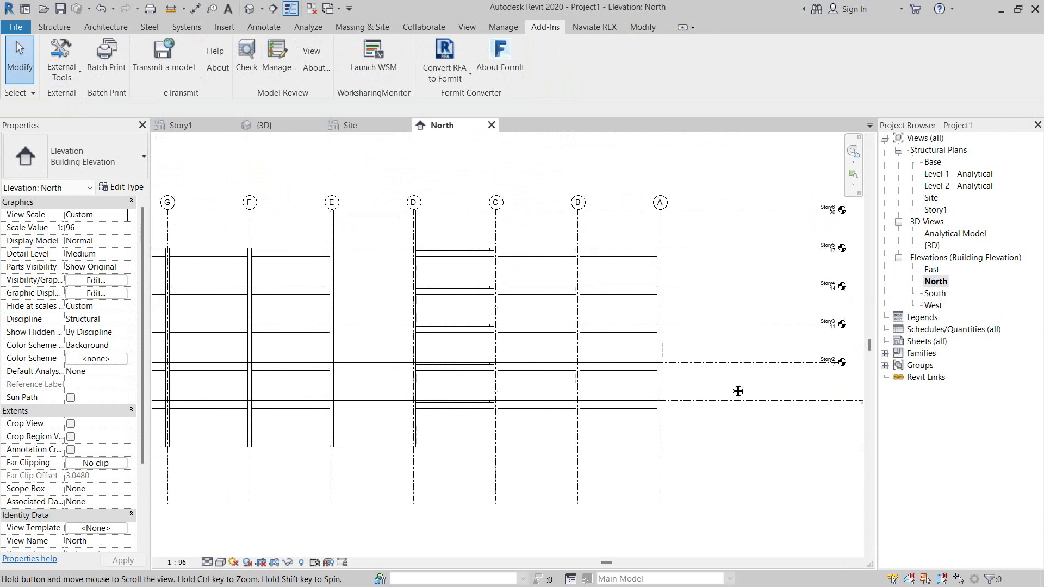
{"action": "mouse_move", "coordinate": [733, 398]}
{"action": "middle_mouse_down"}
{"action": "mouse_move", "coordinate": [775, 350]}
{"action": "mouse_move", "coordinate": [647, 363]}
{"action": "middle_mouse_up"}
{"action": "scroll", "coordinate": [752, 361], "scroll_direction": "down", "scroll_amount": 1}
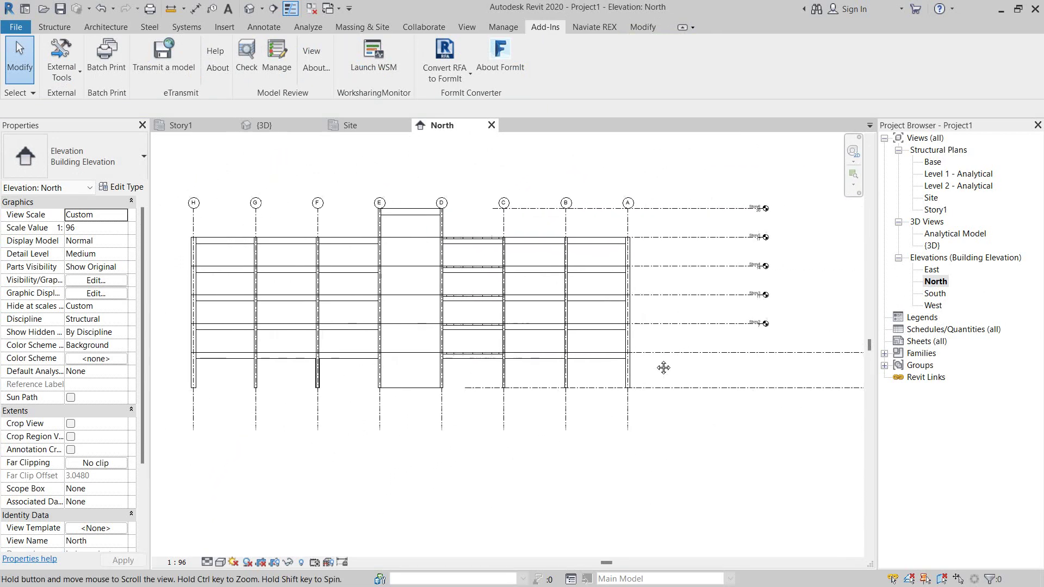
Close the North elevation, Site and {3D} view tabs, keeping Story1 open.
{"action": "left_click", "coordinate": [491, 126]}
{"action": "left_click", "coordinate": [334, 125]}
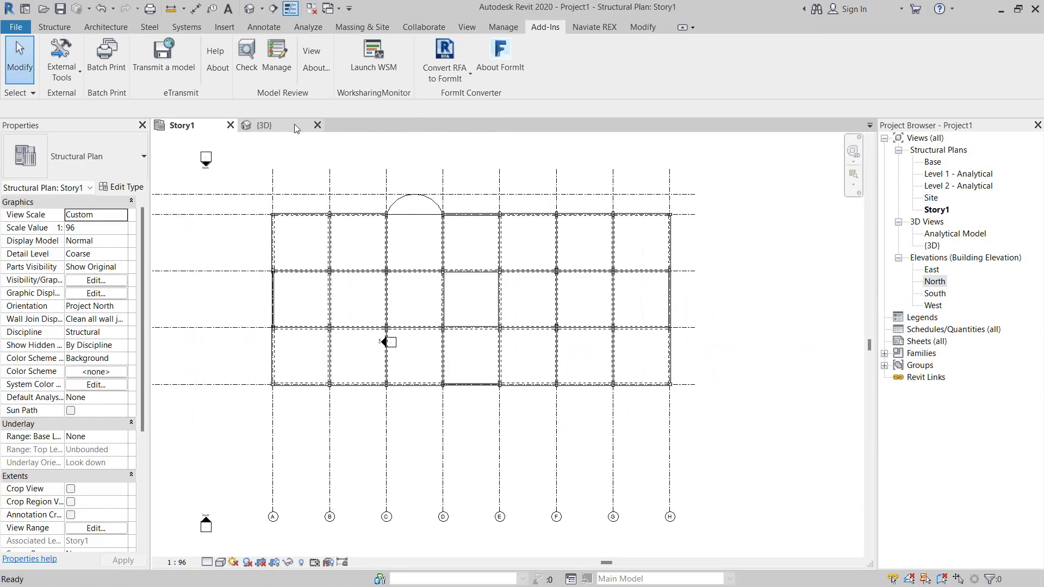
{"action": "left_click", "coordinate": [317, 125]}
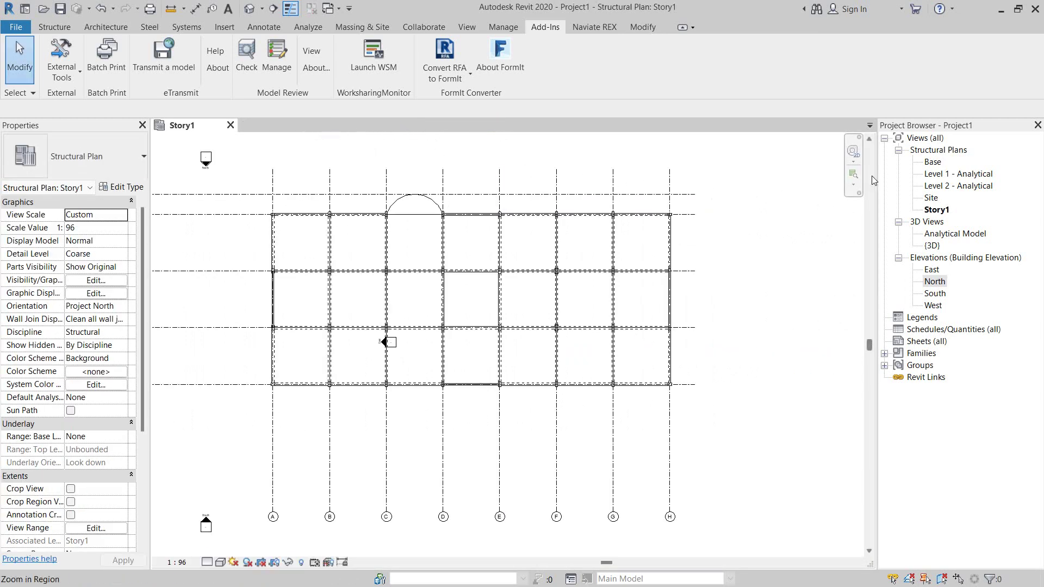